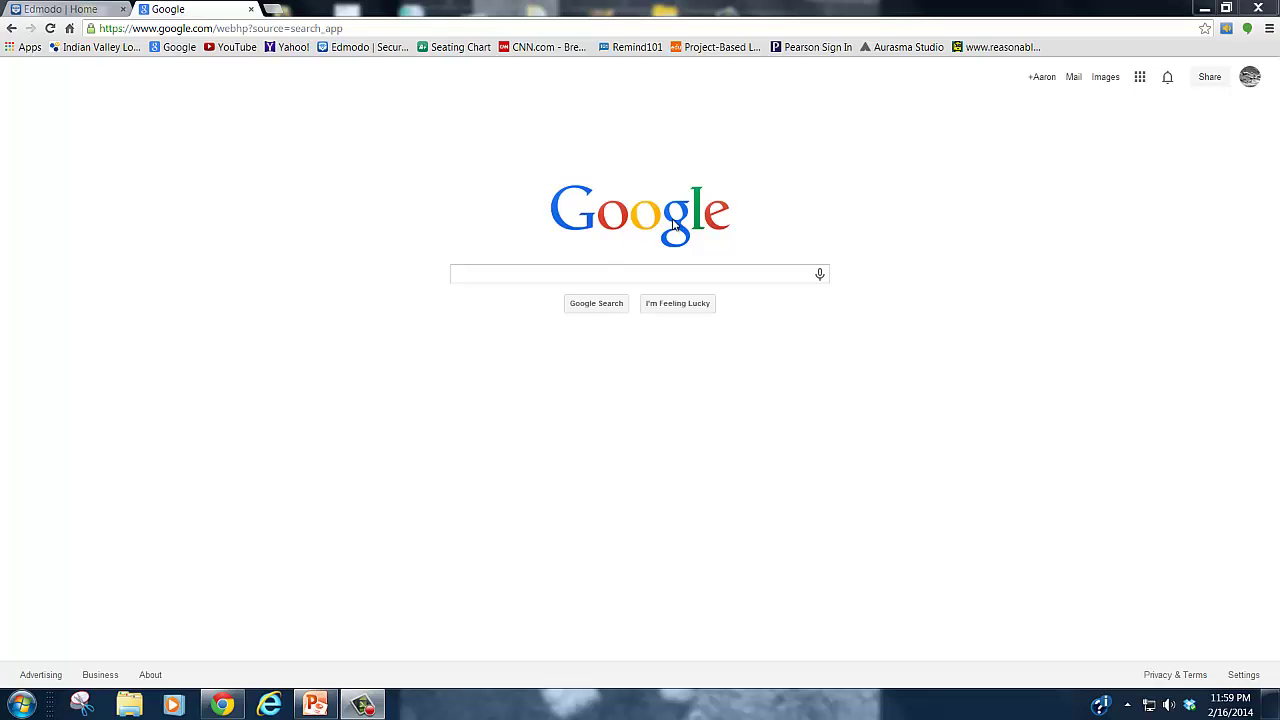
- Open Google Drive from the Google homepage's apps menu
{"action": "left_click", "coordinate": [68, 10]}
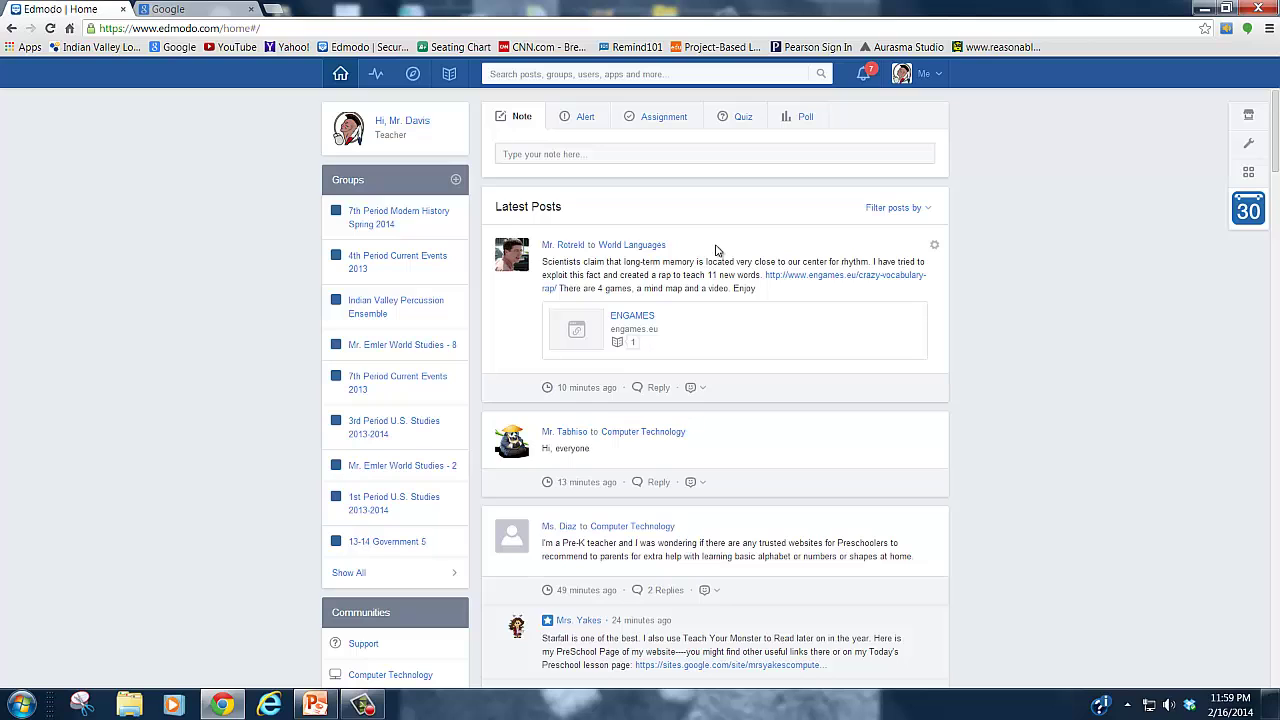
{"action": "left_click", "coordinate": [163, 14]}
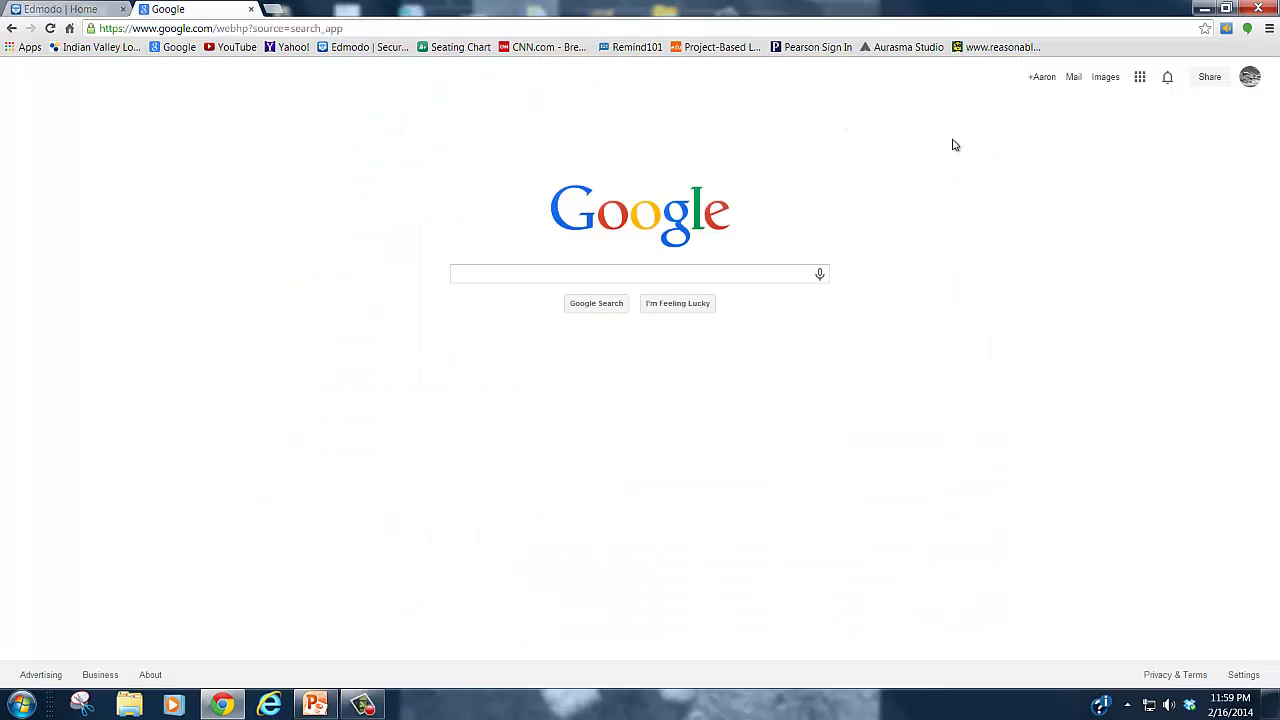
{"action": "left_click", "coordinate": [1138, 78]}
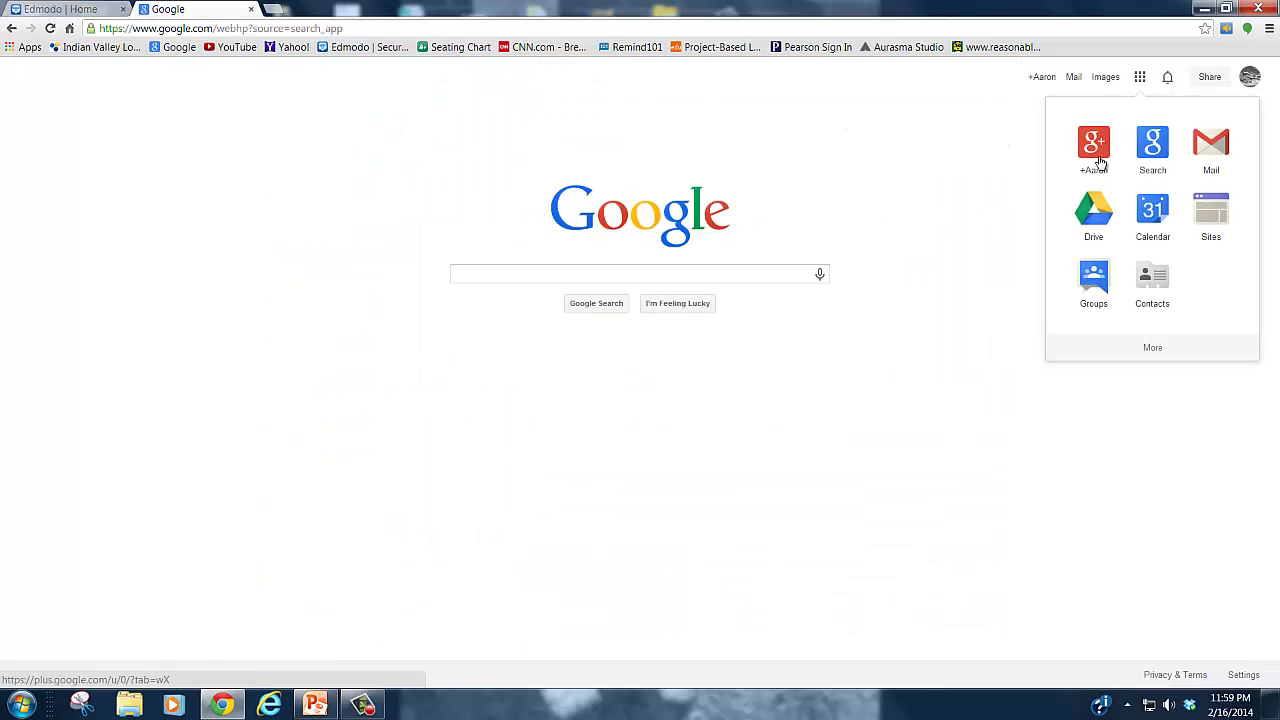
{"action": "left_click", "coordinate": [1093, 214]}
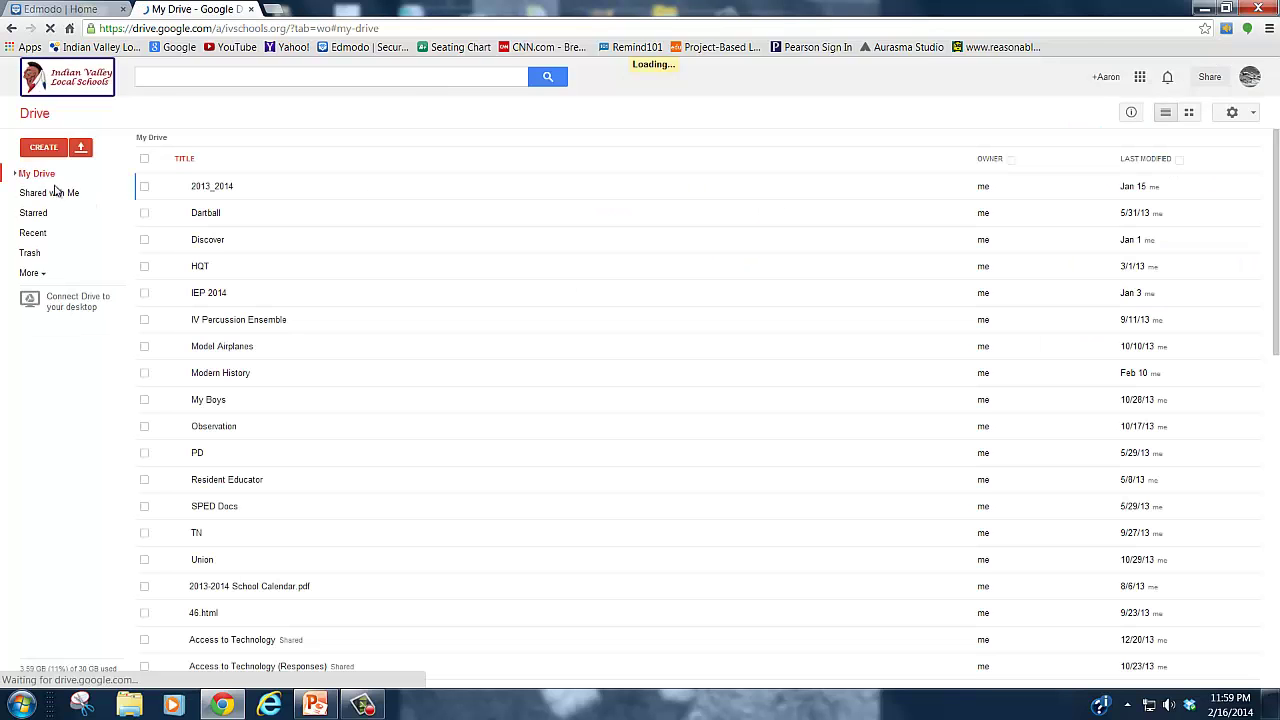
- Navigate My Drive into 2013_2014 > Tech Tests > Tech Items
{"action": "left_click", "coordinate": [203, 188]}
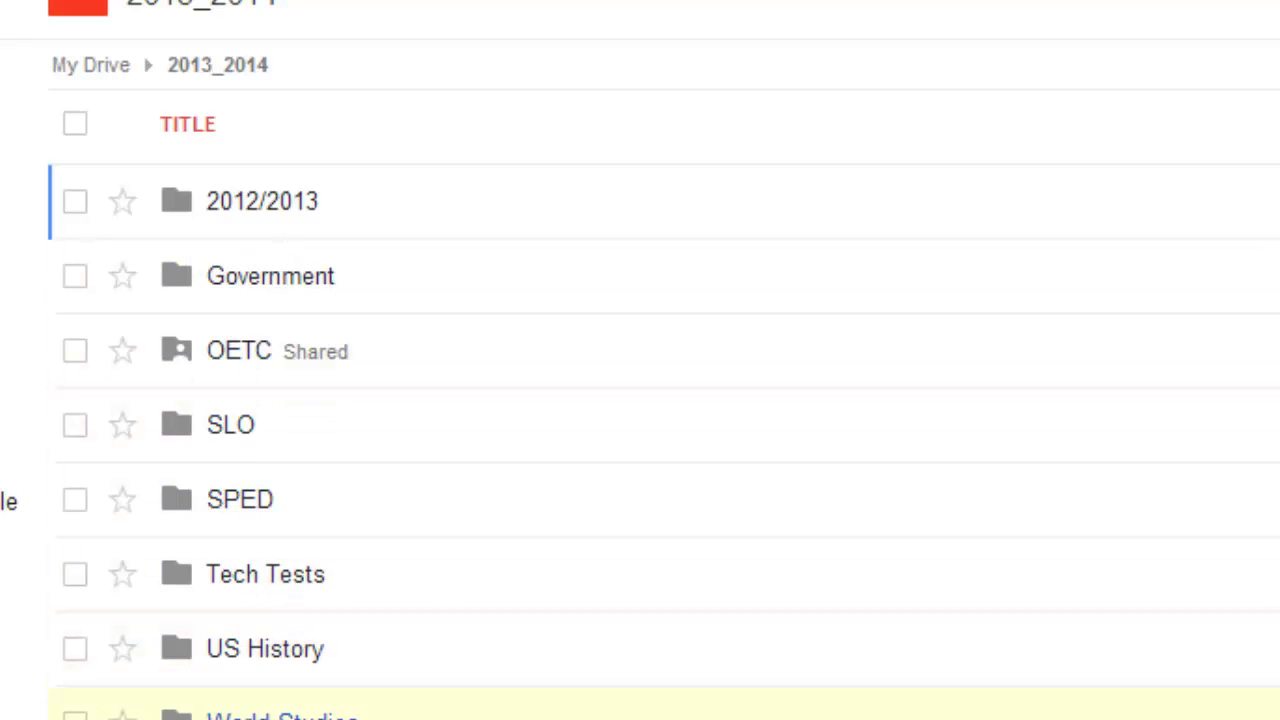
{"action": "left_click", "coordinate": [230, 577]}
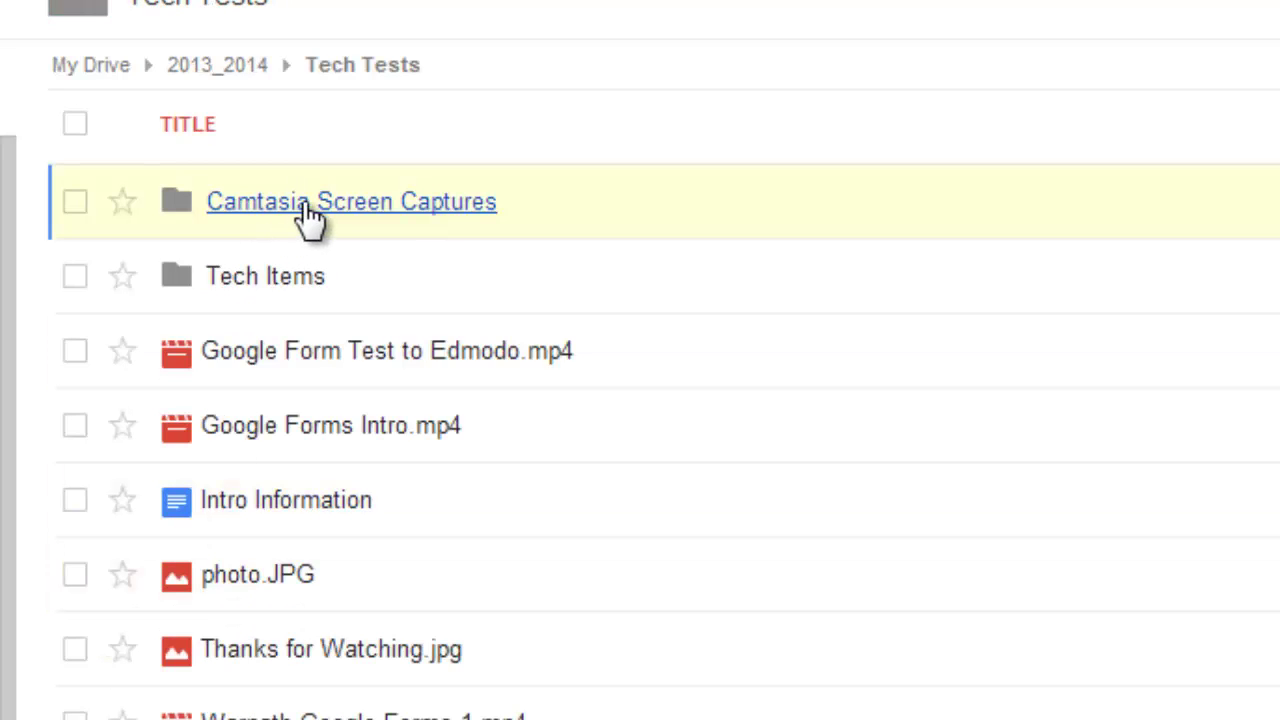
{"action": "left_click", "coordinate": [263, 281]}
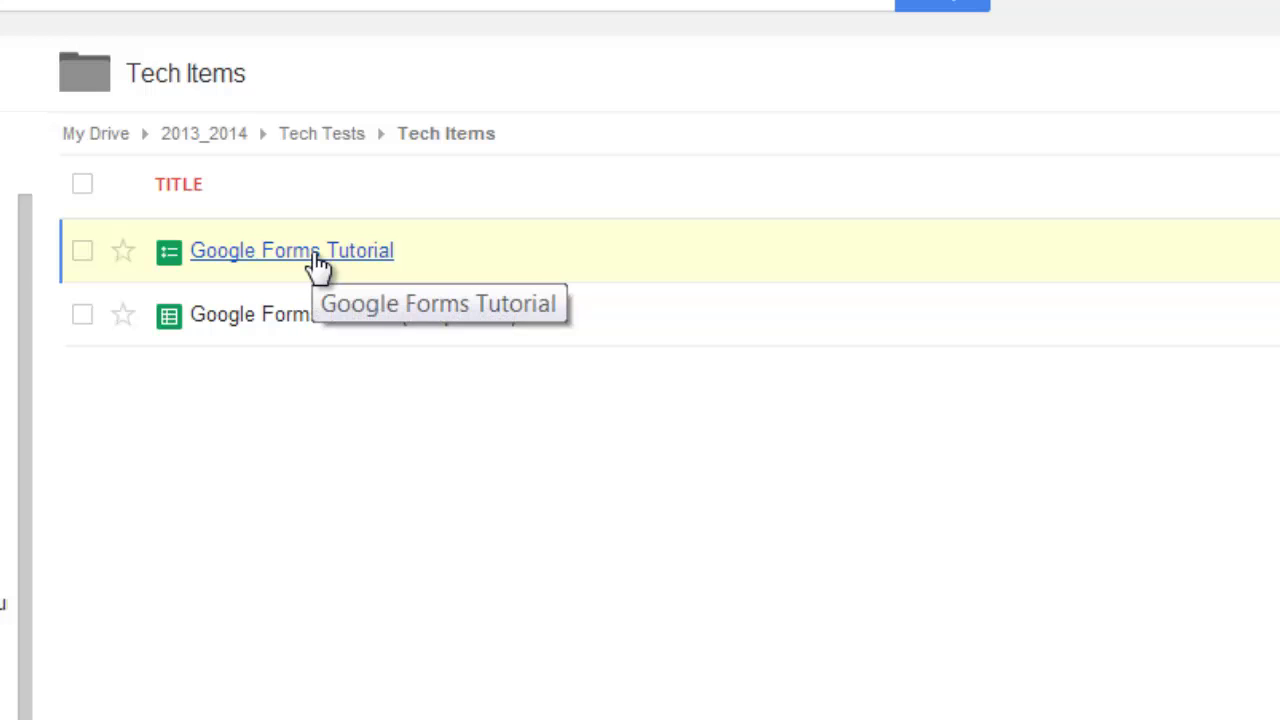
- Open the Google Forms Tutorial form in the editor and scroll through its questions
{"action": "left_click", "coordinate": [316, 258]}
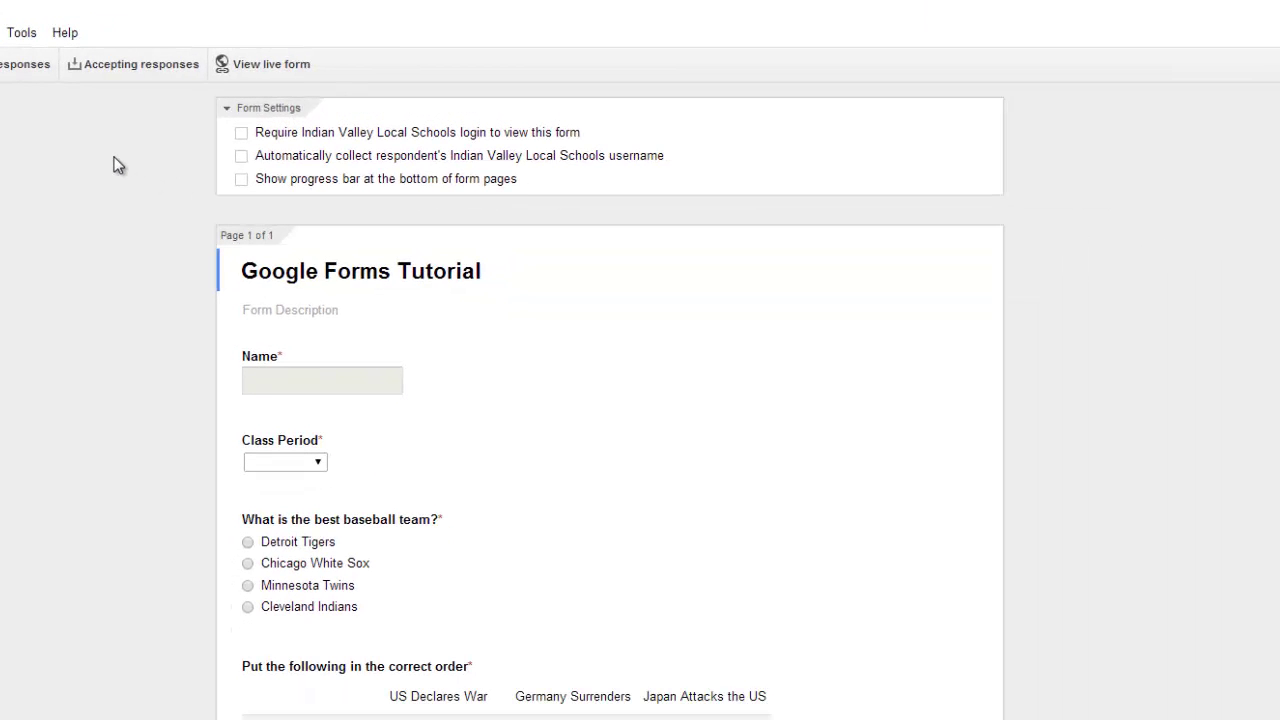
{"action": "scroll", "coordinate": [681, 340], "scroll_direction": "down", "scroll_amount": 1}
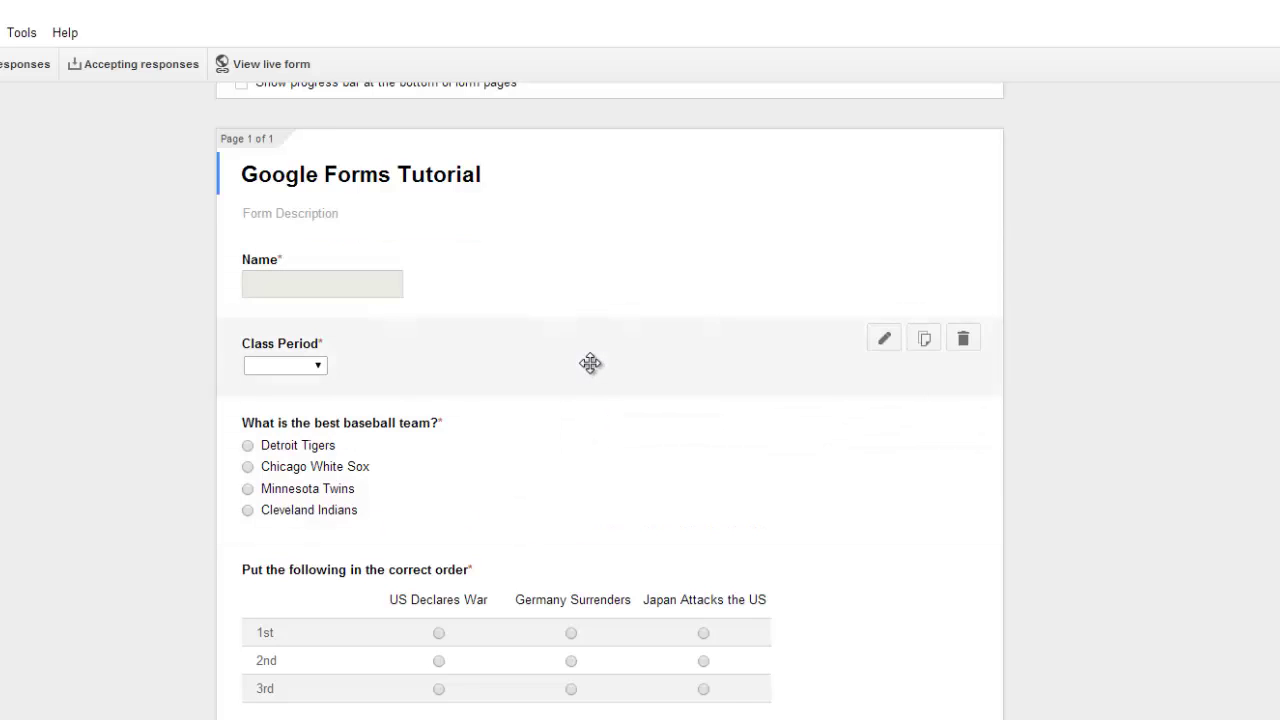
{"action": "scroll", "coordinate": [591, 363], "scroll_direction": "down", "scroll_amount": 1}
{"action": "scroll", "coordinate": [597, 380], "scroll_direction": "down", "scroll_amount": 2}
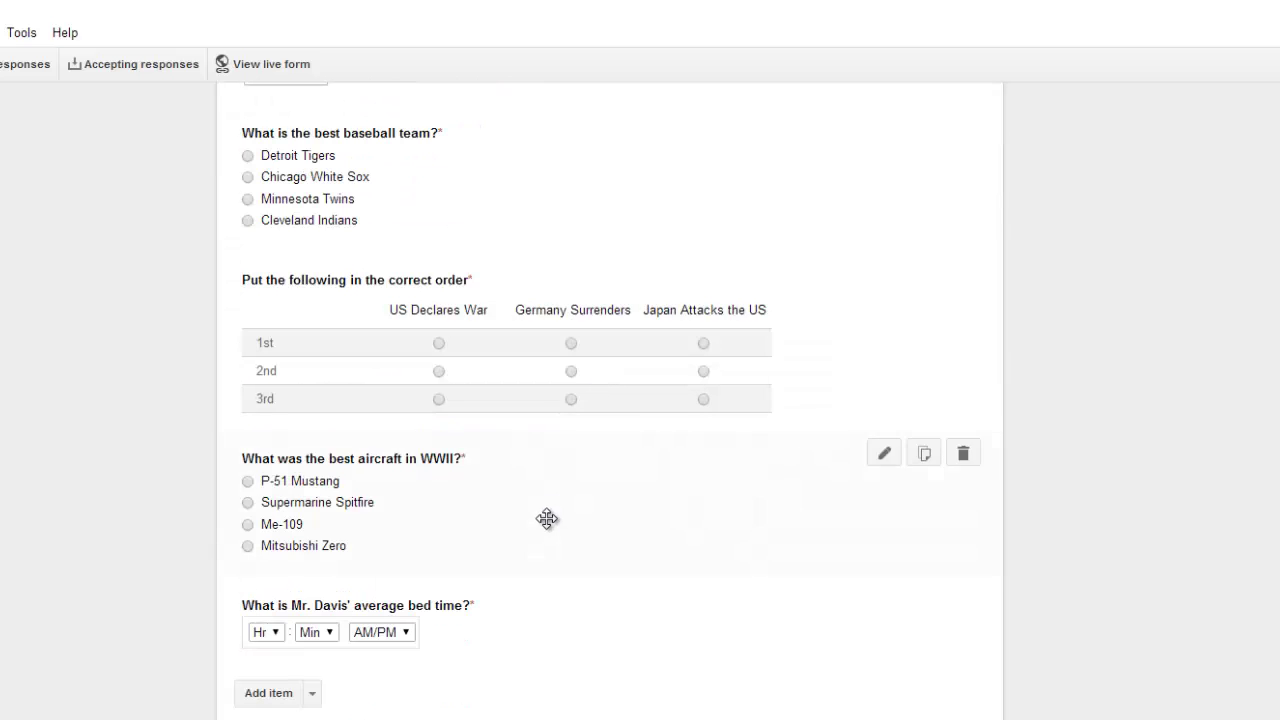
{"action": "scroll", "coordinate": [548, 518], "scroll_direction": "up", "scroll_amount": 2}
{"action": "scroll", "coordinate": [575, 437], "scroll_direction": "up", "scroll_amount": 2}
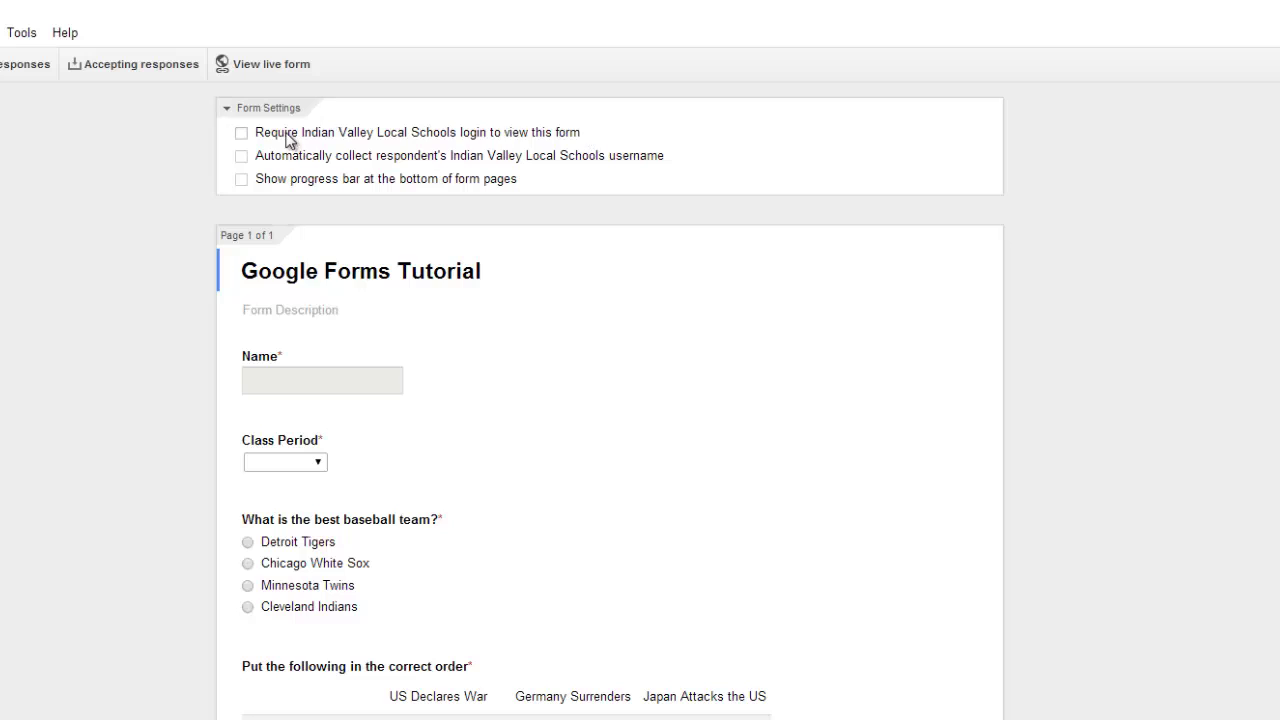
- Tick 'Require Indian Valley Local Schools login' and 'Show progress bar at the bottom of form pages'
{"action": "left_click", "coordinate": [241, 133]}
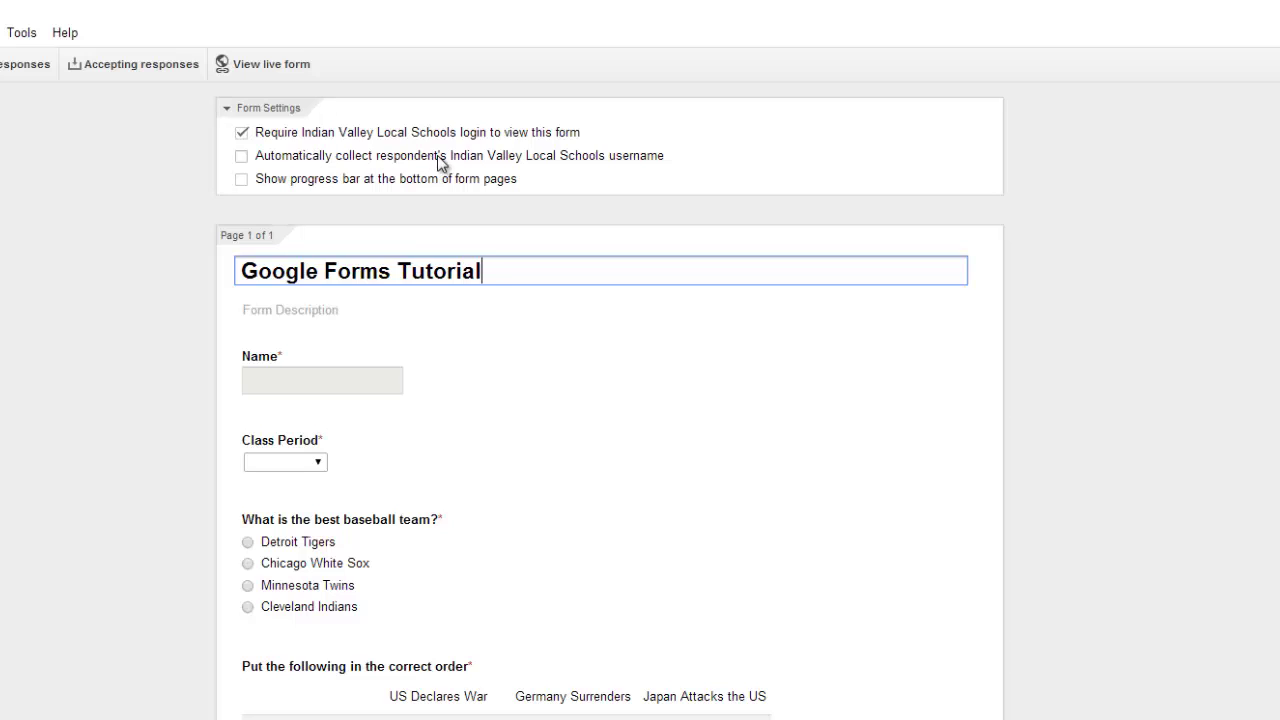
{"action": "mouse_move", "coordinate": [260, 356]}
{"action": "left_click", "coordinate": [241, 180]}
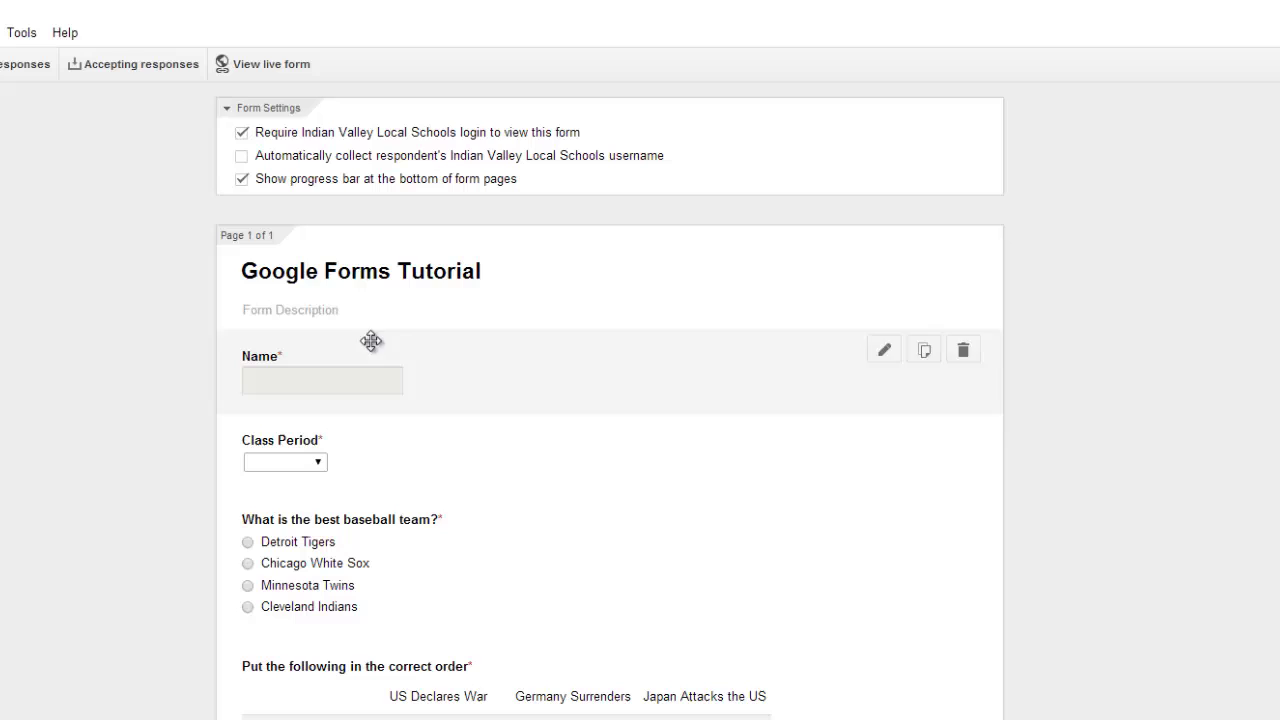
- Stop accepting responses and set the closed message to 'It's not test time yet...check back later.'
{"action": "left_click", "coordinate": [138, 63]}
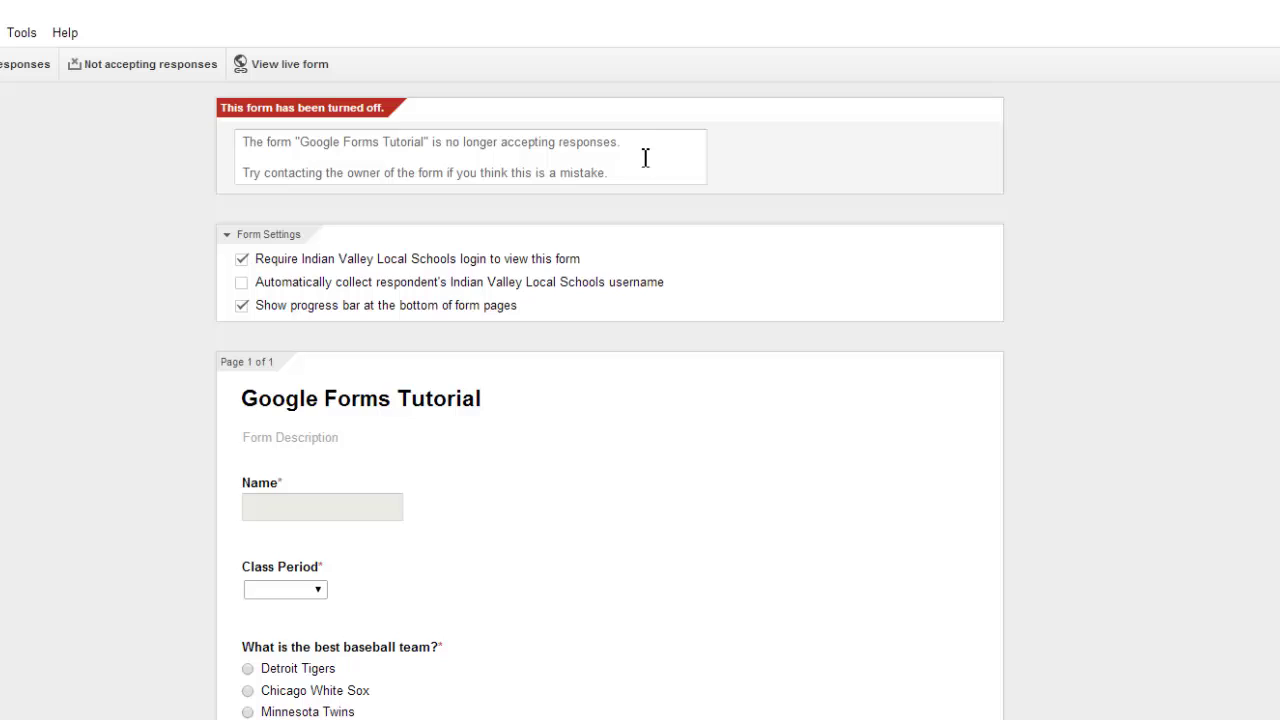
{"action": "left_click_drag", "start_coordinate": [611, 174], "coordinate": [199, 145]}
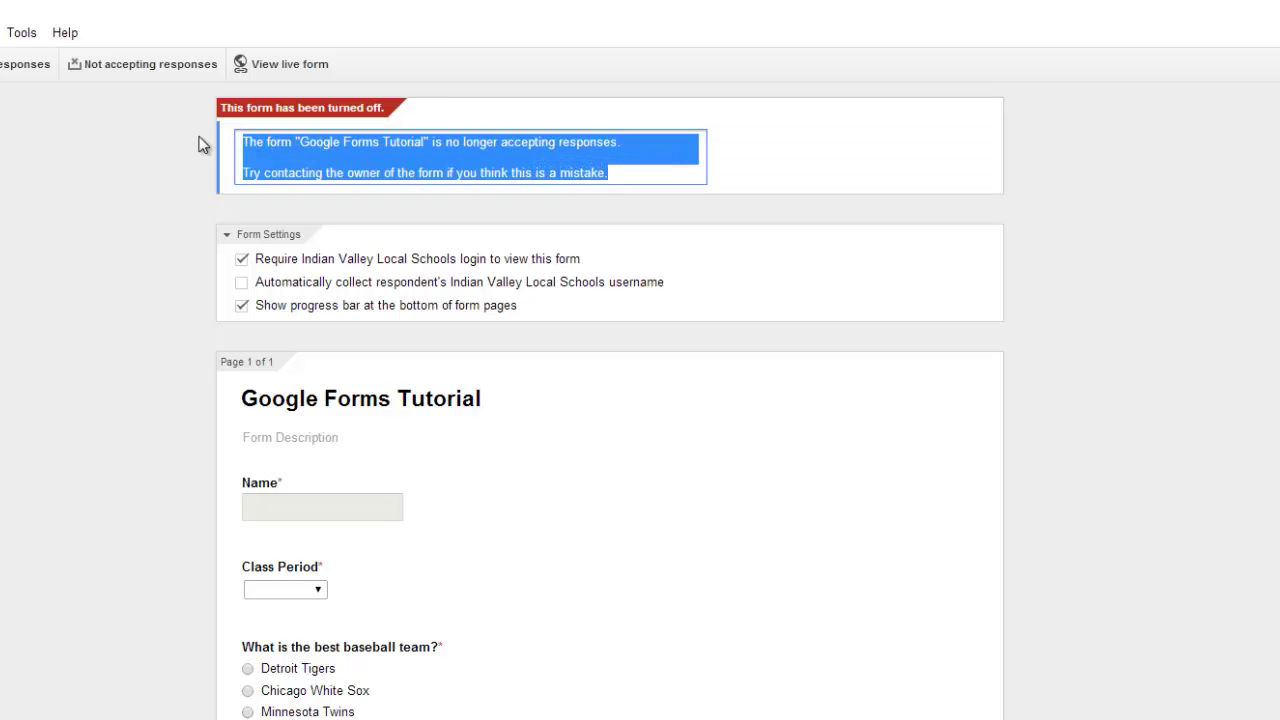
{"action": "type", "text": "It"}
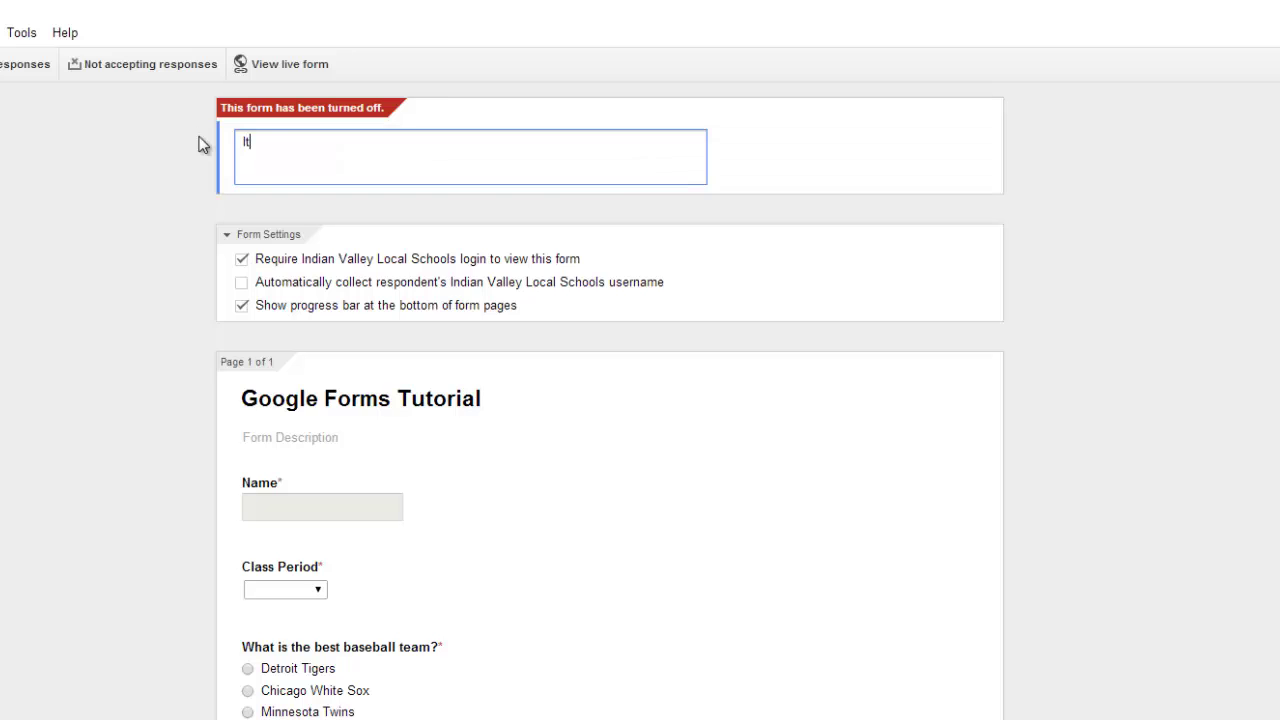
{"action": "type", "text": "'s not test time yet..."}
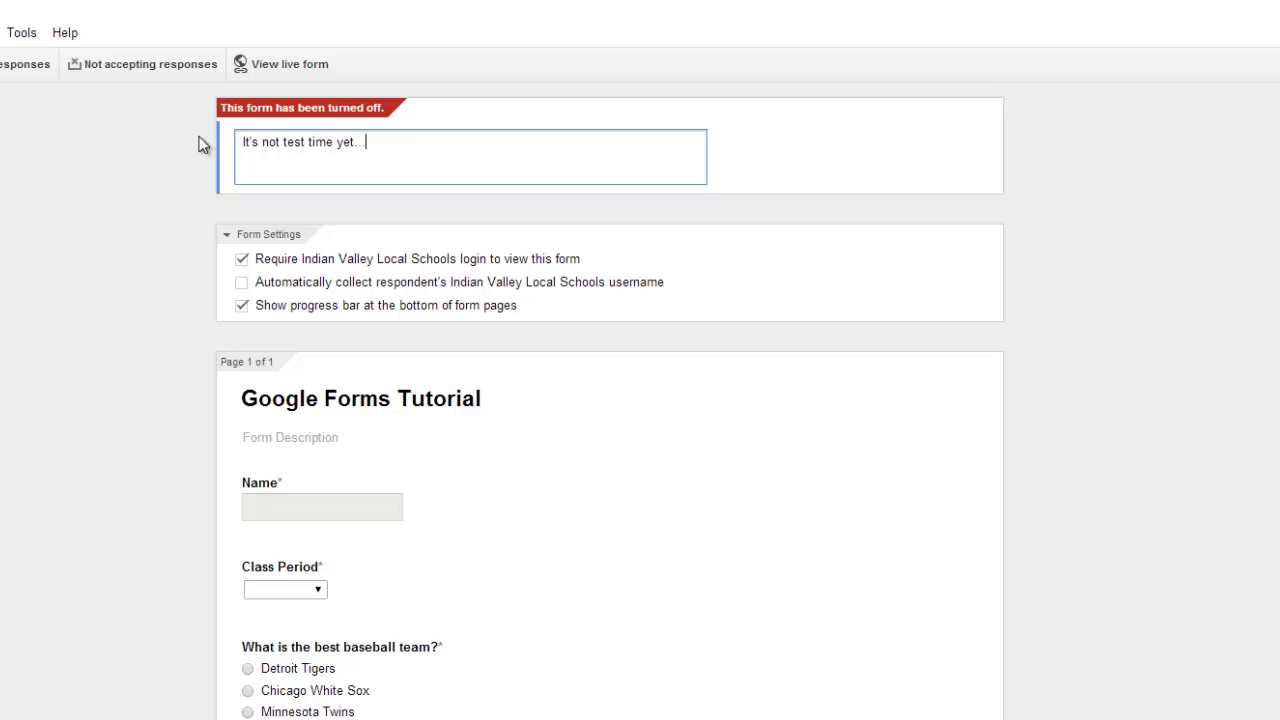
{"action": "type", "text": "check back later"}
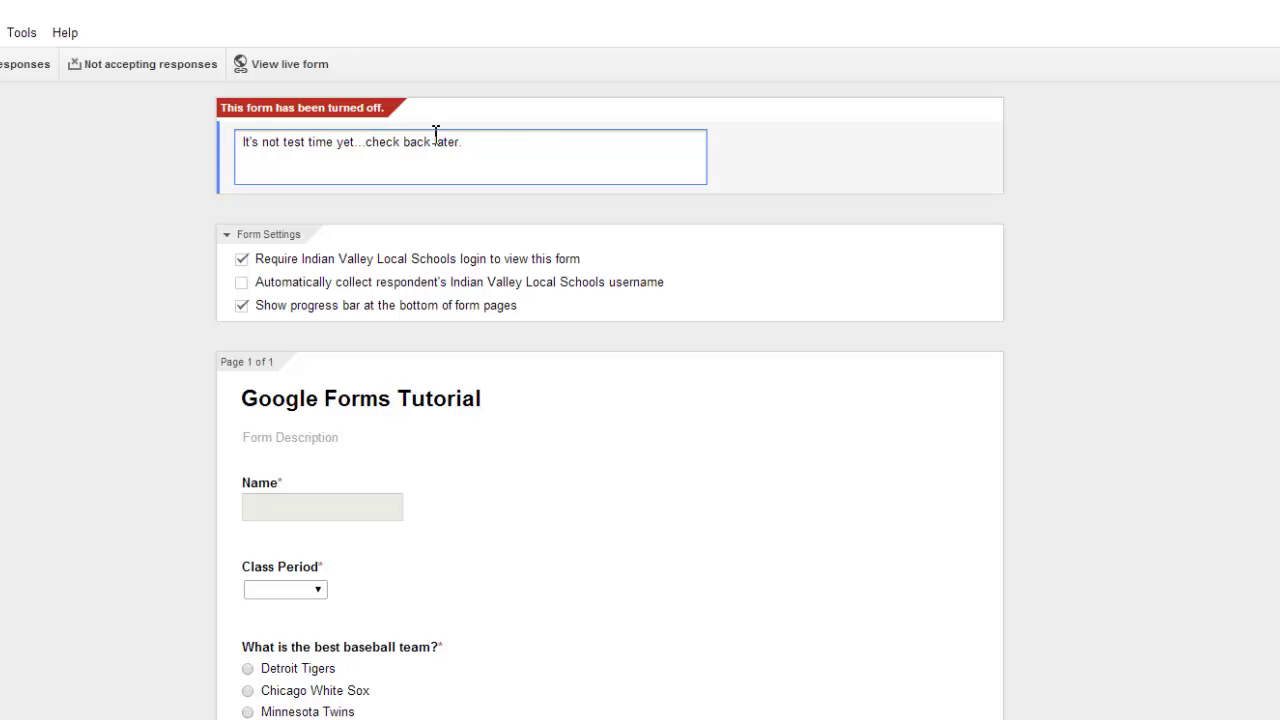
{"action": "type", "text": "."}
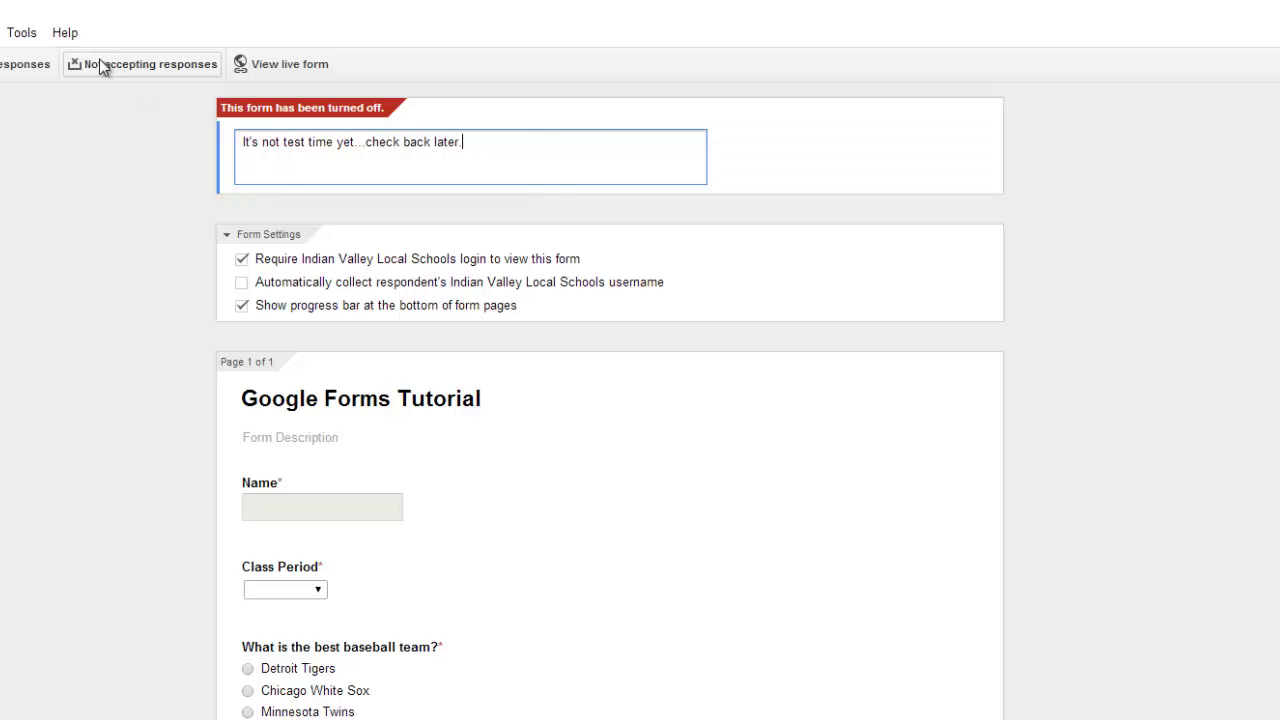
- Switch the form back to accepting responses and scroll through it to check
{"action": "left_click", "coordinate": [155, 64]}
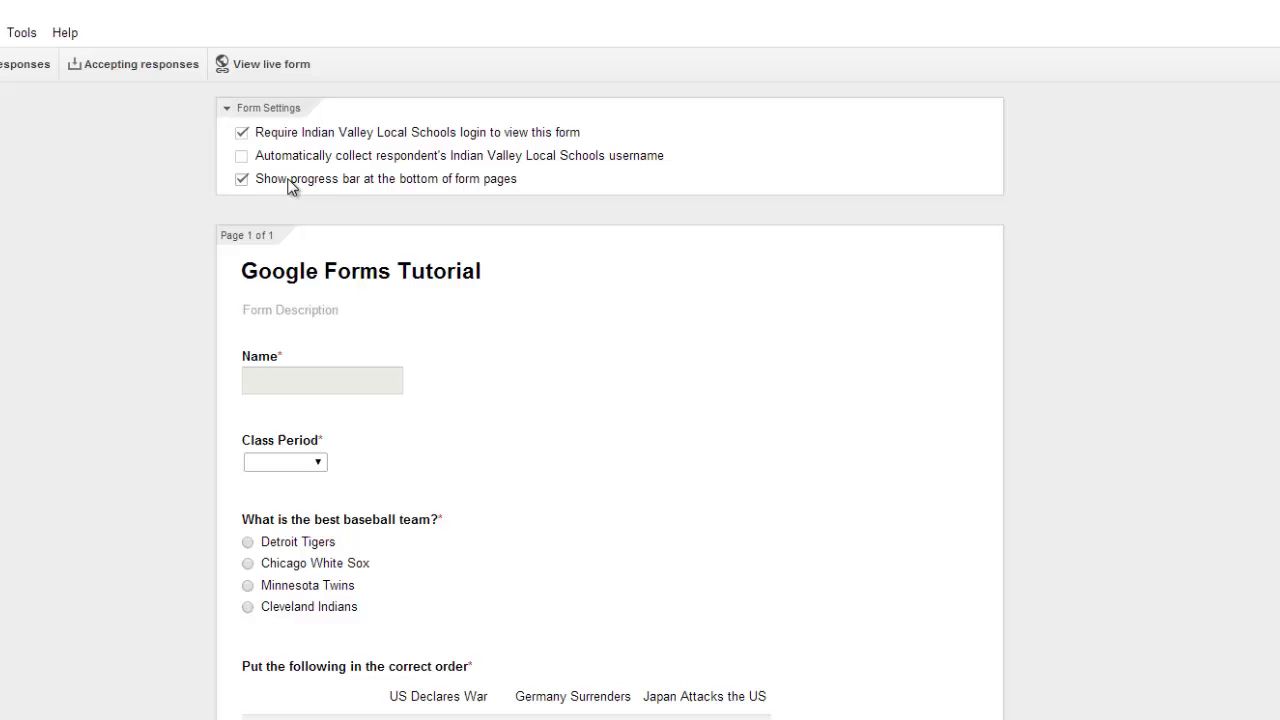
{"action": "mouse_move", "coordinate": [470, 358]}
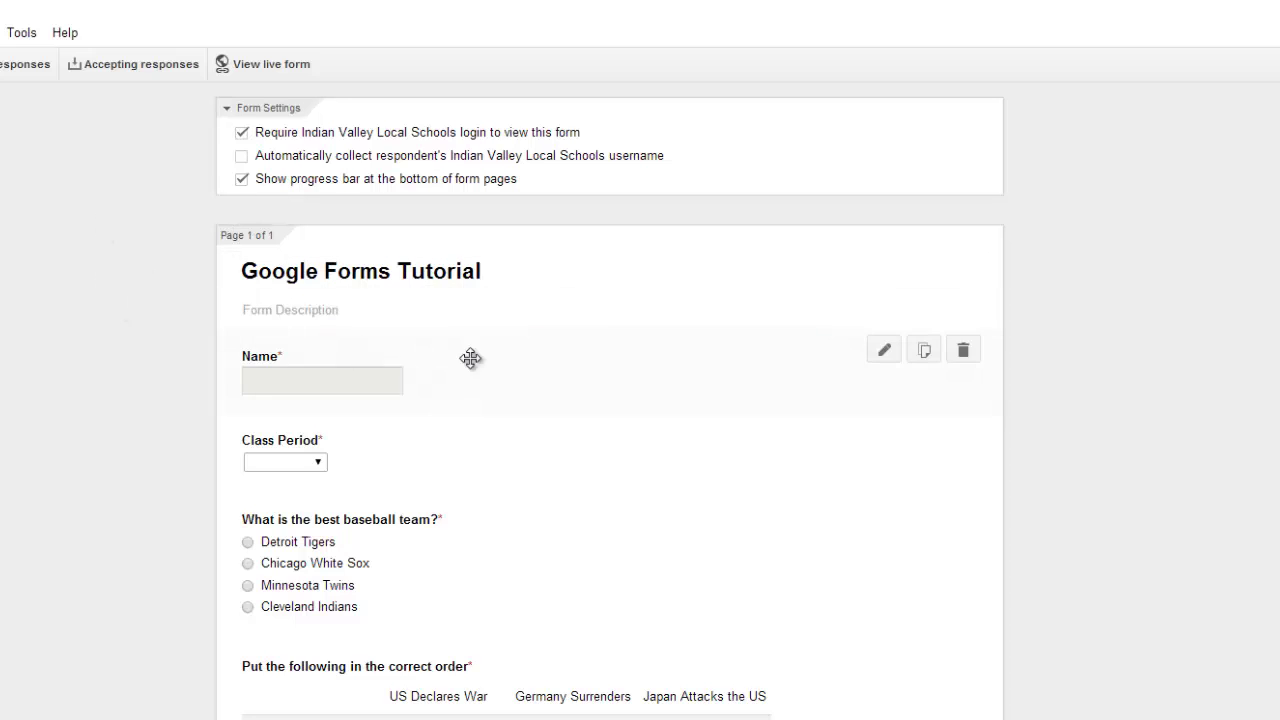
{"action": "scroll", "coordinate": [600, 500], "scroll_direction": "down", "scroll_amount": 5}
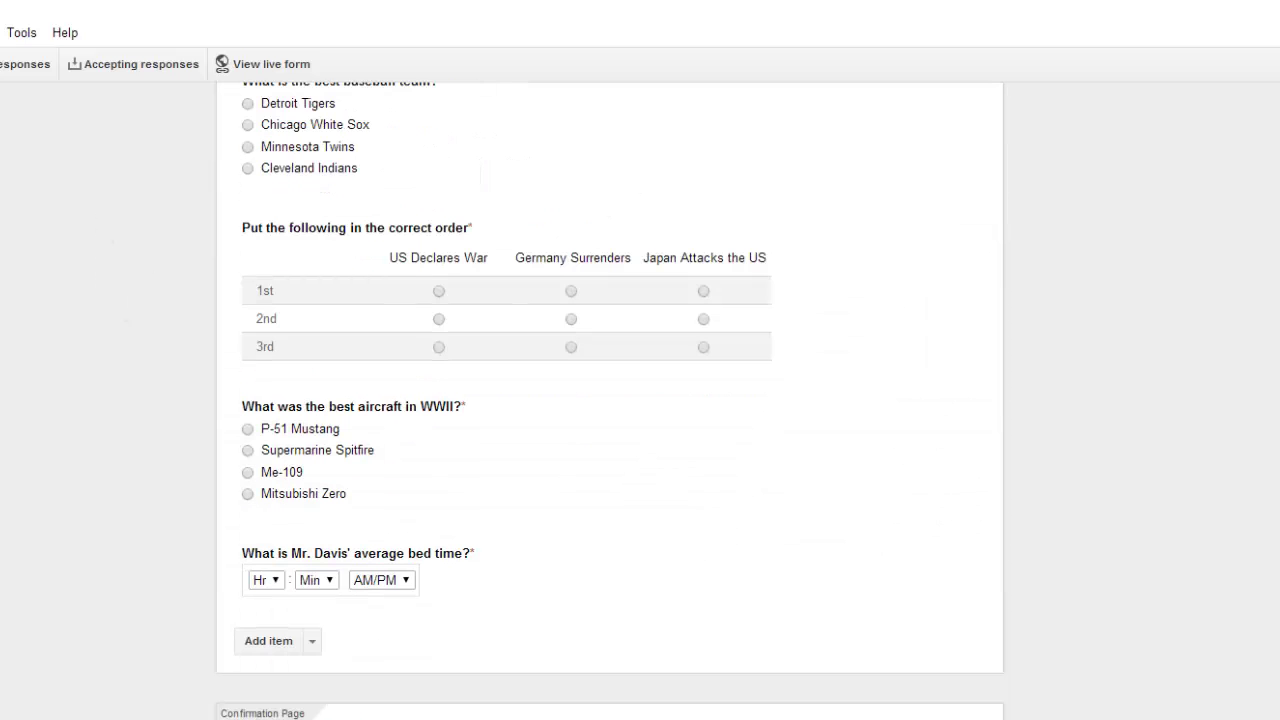
{"action": "scroll", "coordinate": [610, 400], "scroll_direction": "up", "scroll_amount": 4}
{"action": "scroll", "coordinate": [614, 690], "scroll_direction": "up", "scroll_amount": 1}
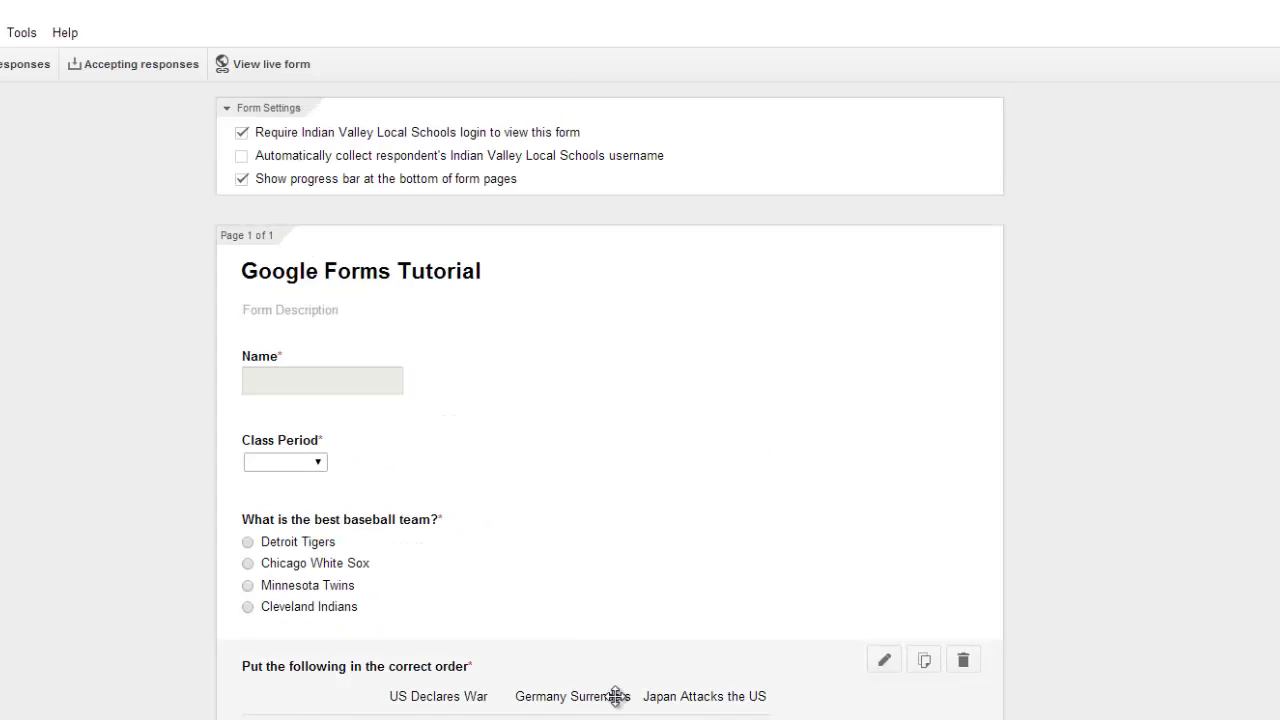
- Open the live form in its own tab and copy its web address
{"action": "left_click", "coordinate": [263, 63]}
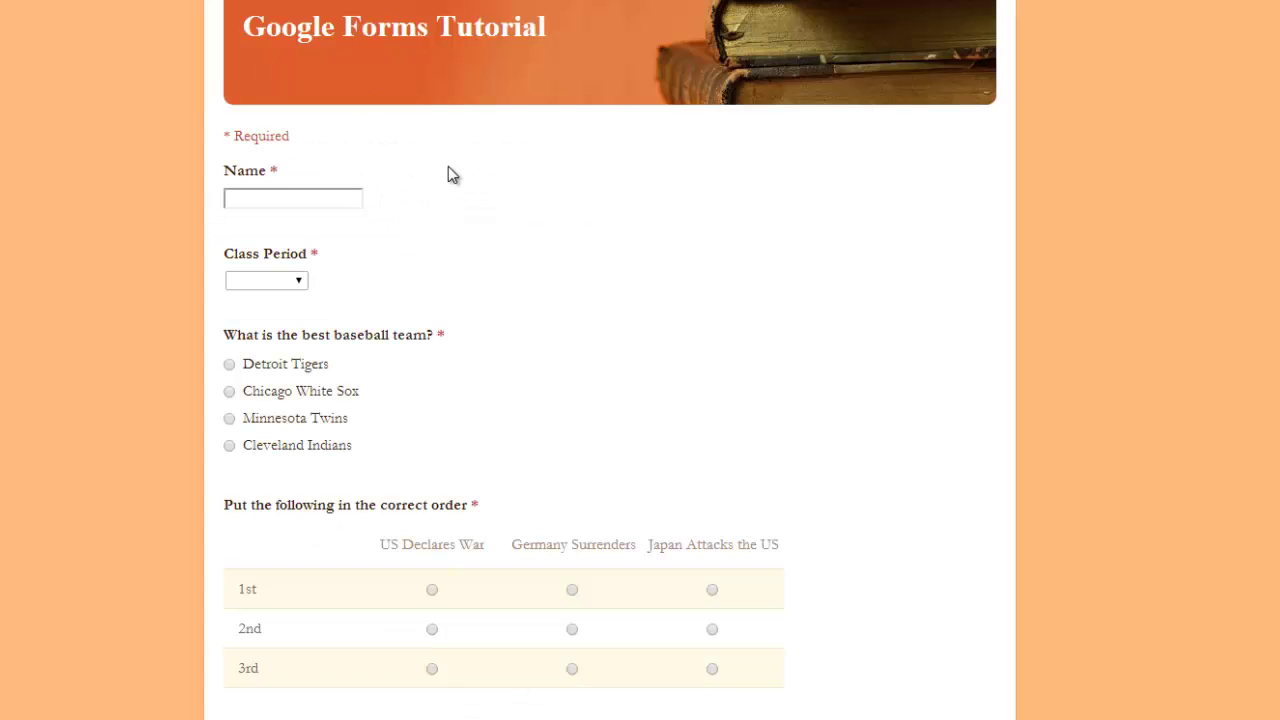
{"action": "scroll", "coordinate": [741, 285], "scroll_direction": "down", "scroll_amount": 3}
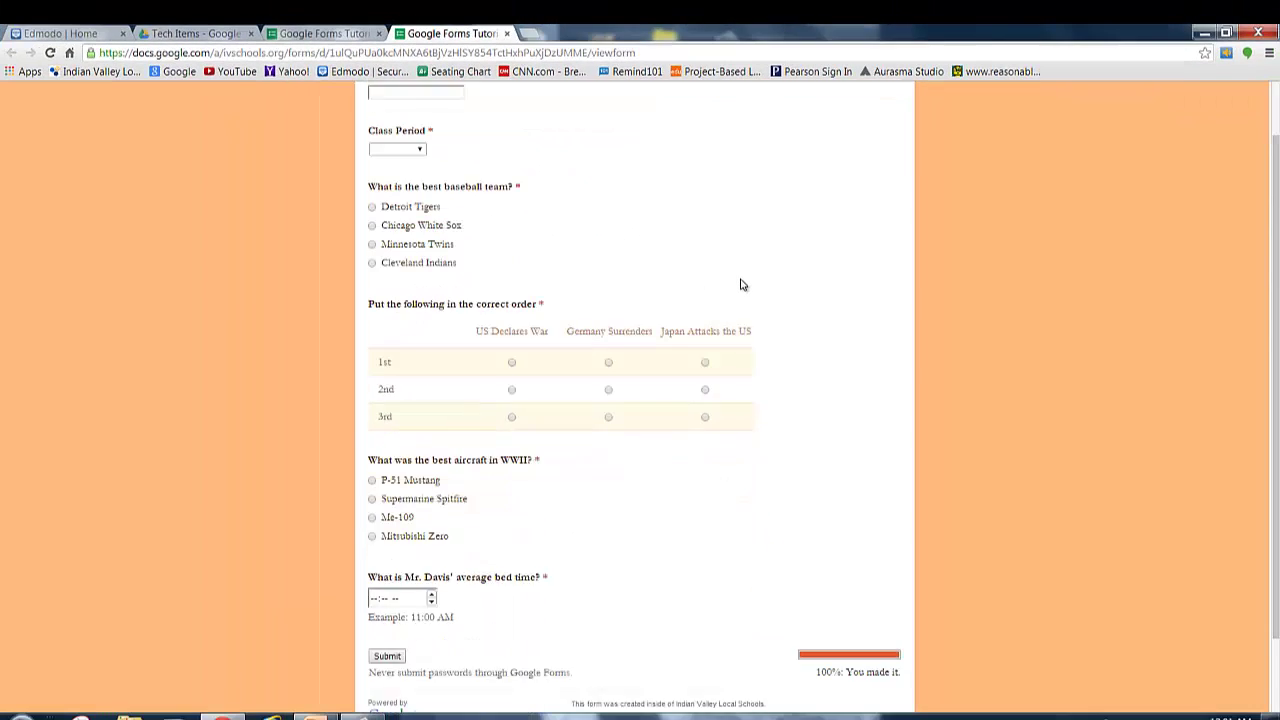
{"action": "scroll", "coordinate": [741, 285], "scroll_direction": "up", "scroll_amount": 3}
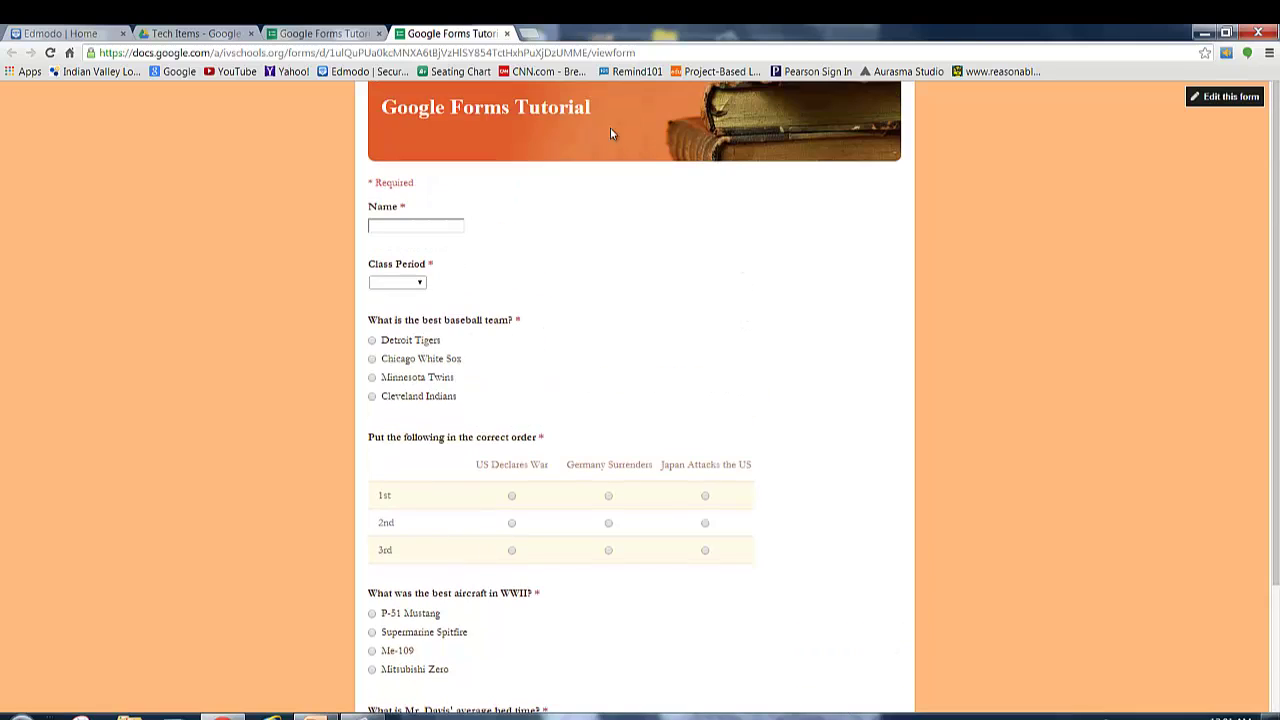
{"action": "left_click", "coordinate": [544, 56]}
{"action": "key", "text": "ctrl+c"}
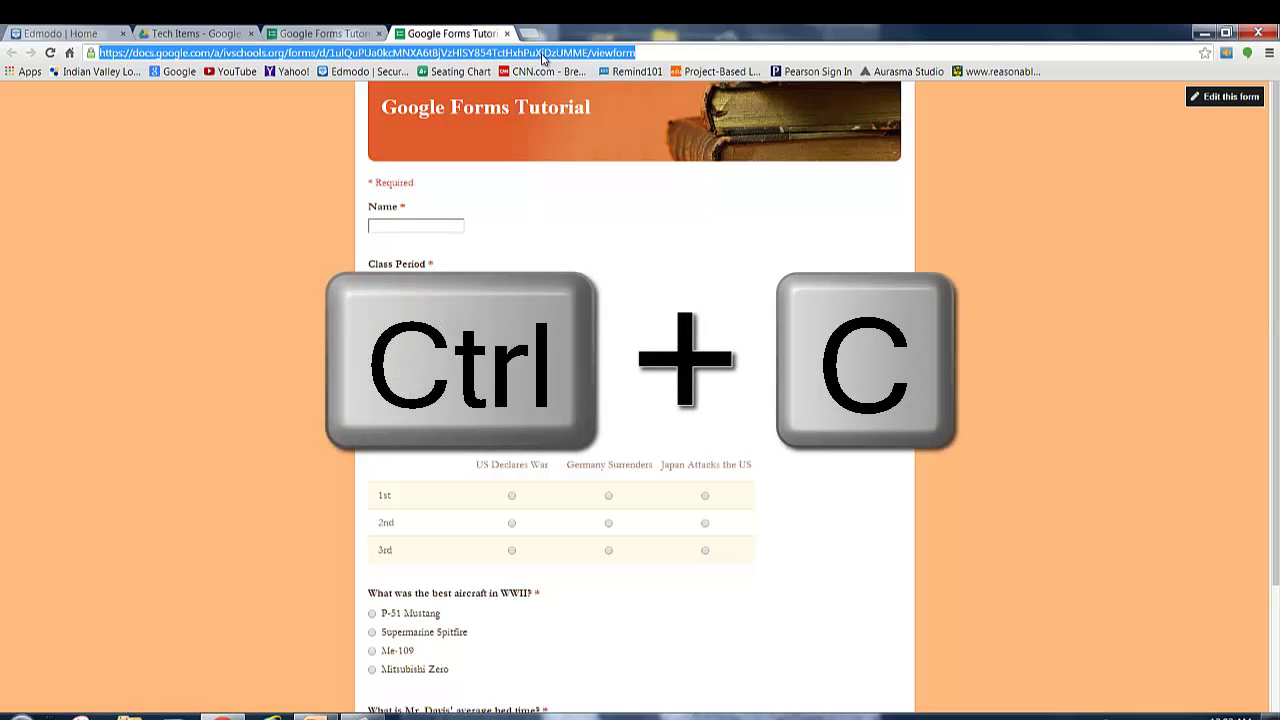
- In the Edmodo 13-14 Government 5 group, draft a note reading 'Google Forms Tutorial Test. Please take now.'
{"action": "left_click", "coordinate": [36, 36]}
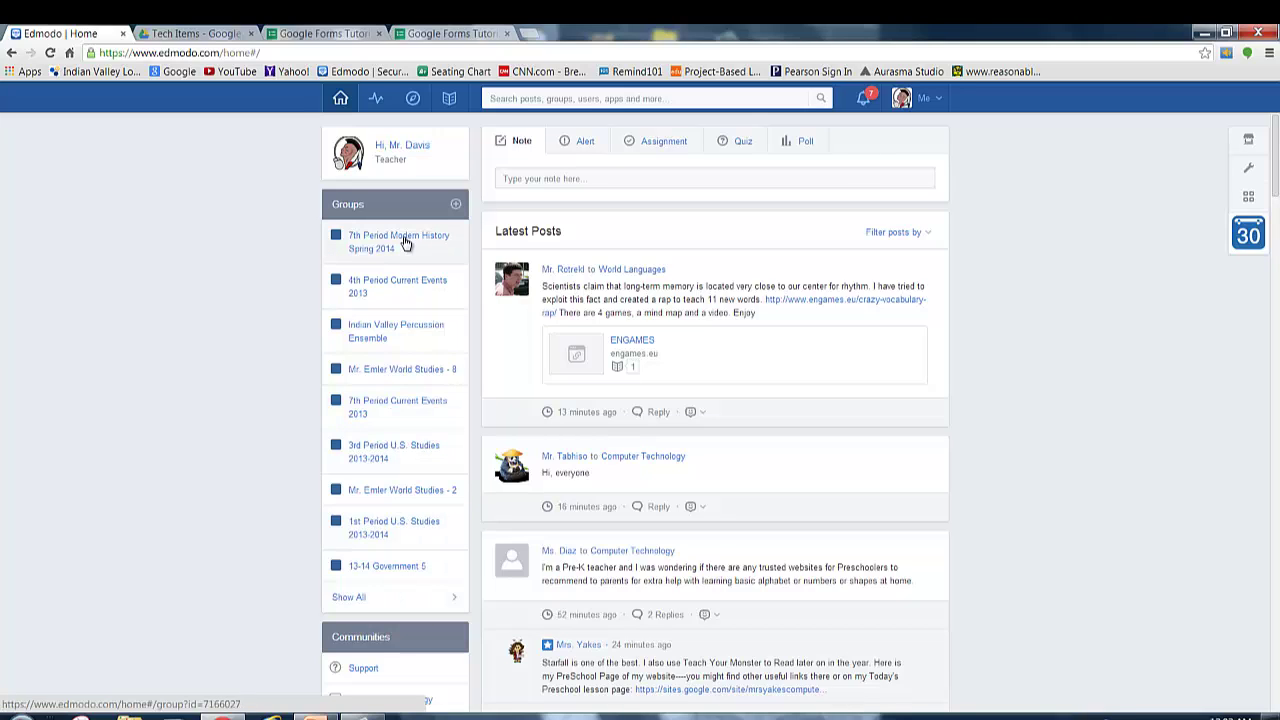
{"action": "left_click", "coordinate": [390, 567]}
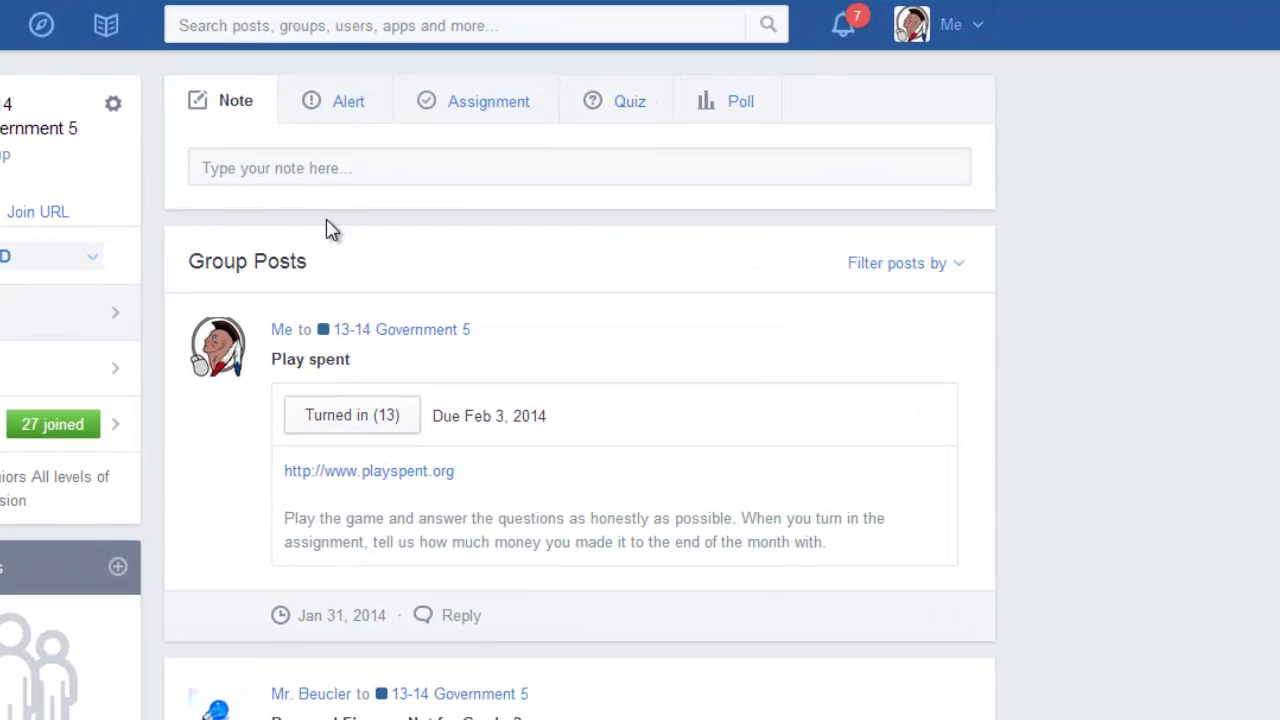
{"action": "left_click", "coordinate": [322, 169]}
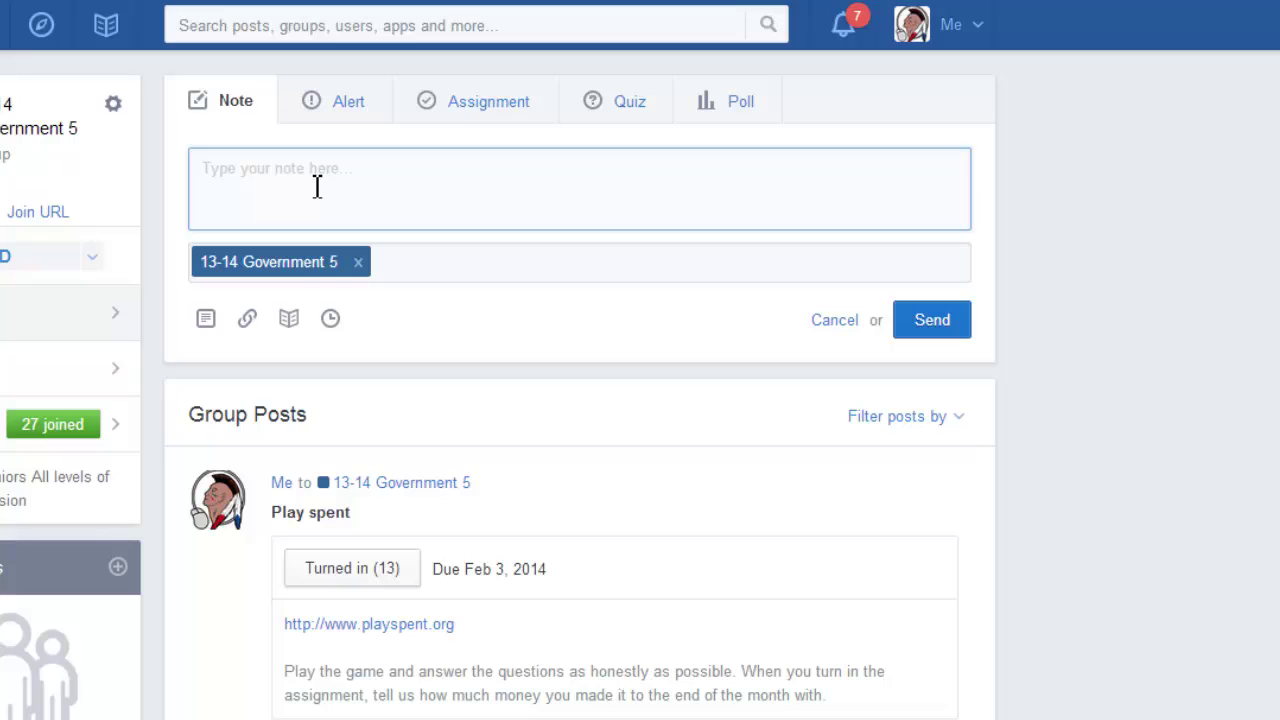
{"action": "type", "text": "Google "}
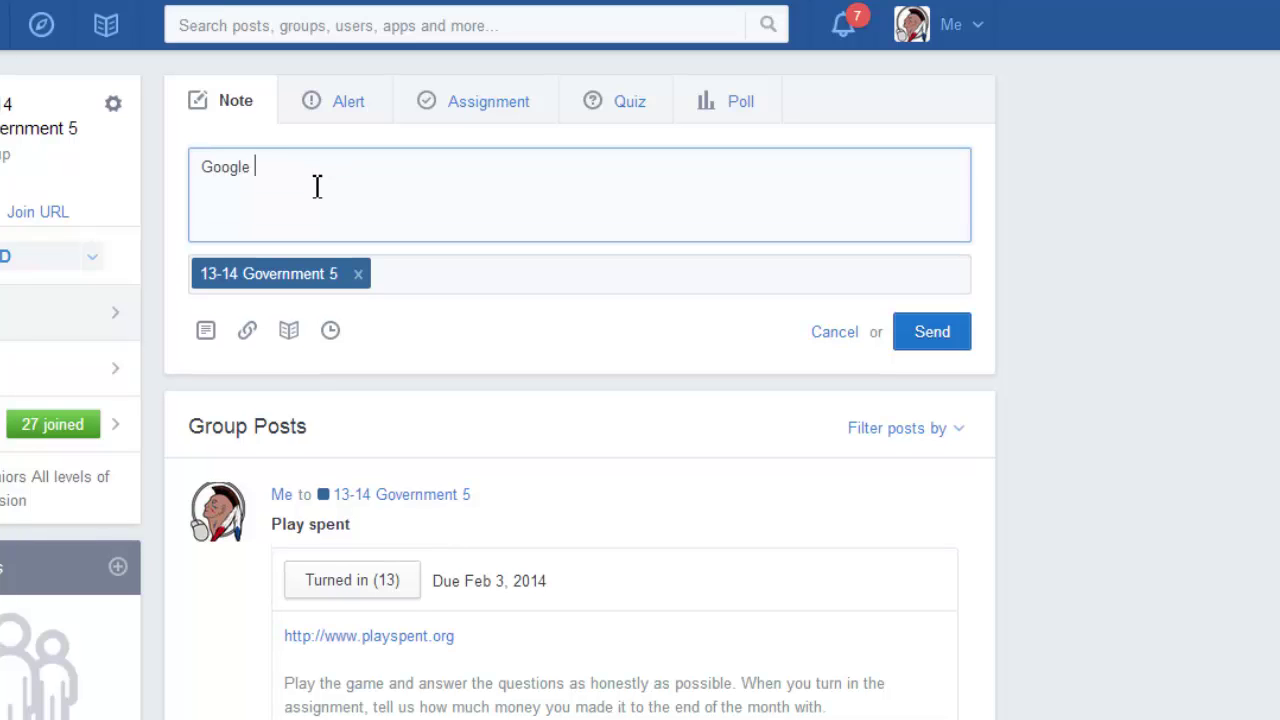
{"action": "type", "text": "Forms Tutorial Test.  Please take now."}
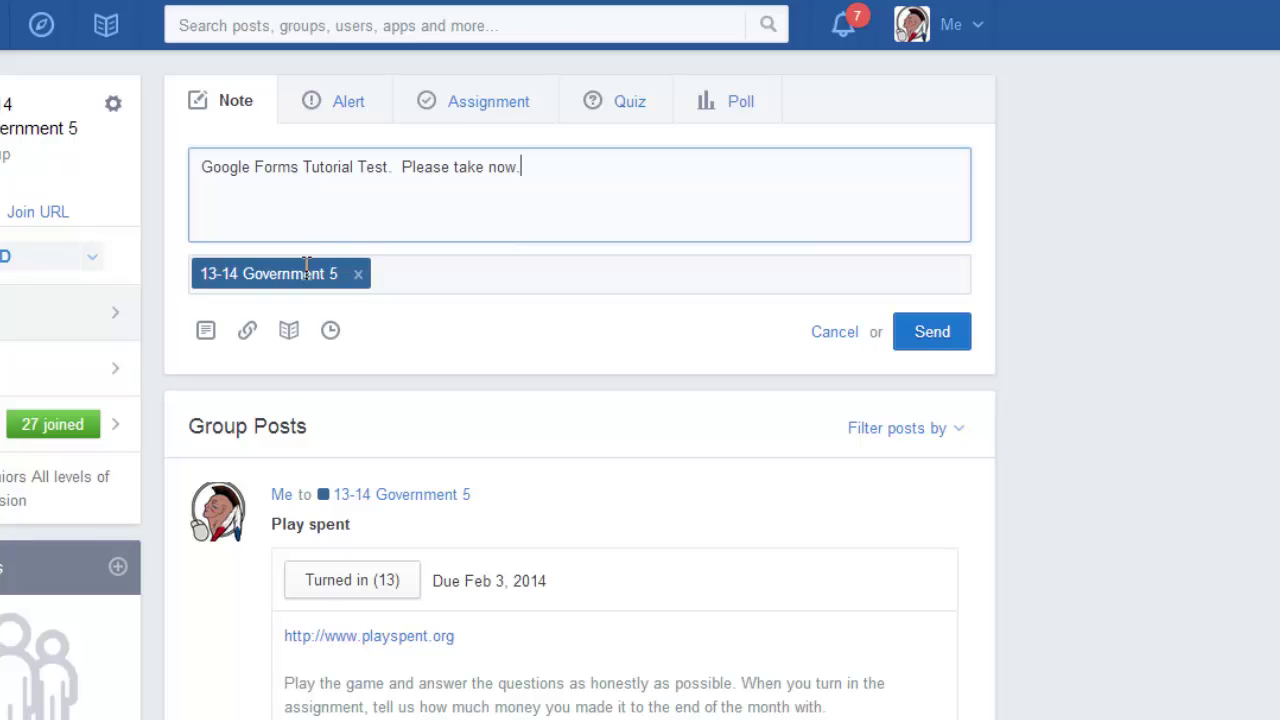
- Attach the copied live-form URL to the note as a link titled 'Sign in - Google Accounts'
{"action": "left_click", "coordinate": [248, 334]}
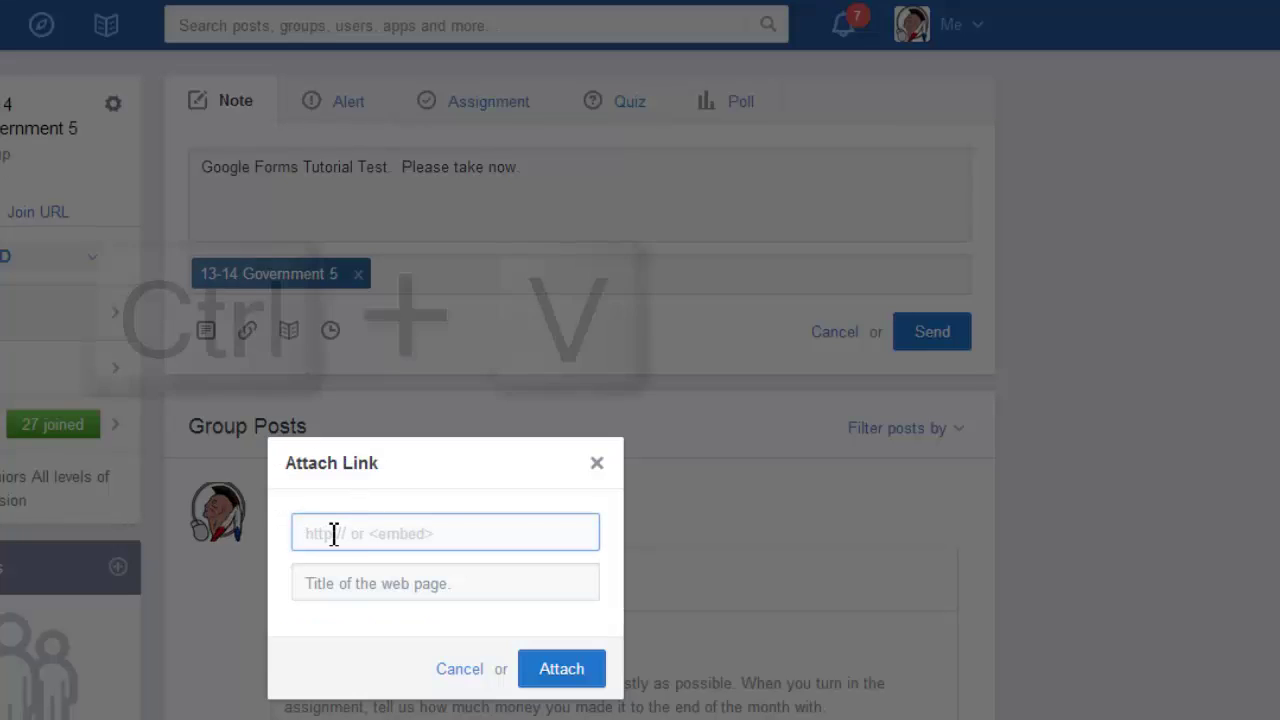
{"action": "key", "text": "ctrl+v"}
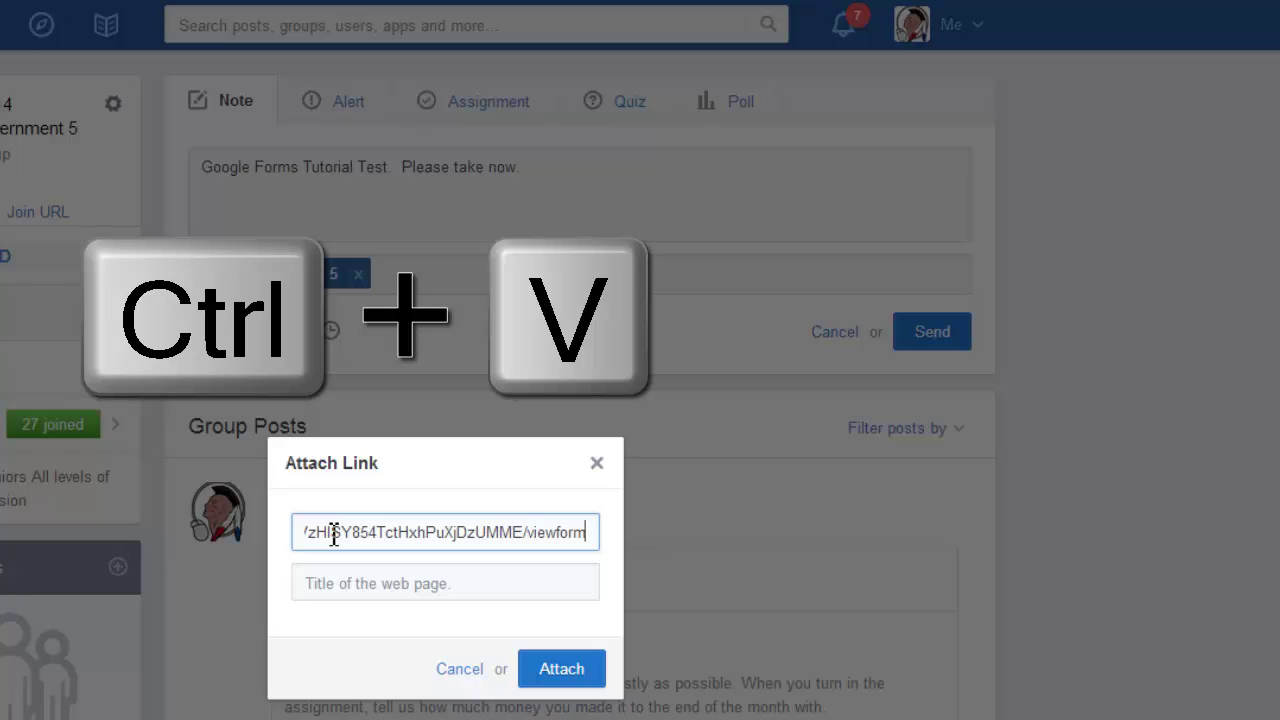
{"action": "left_click", "coordinate": [440, 585]}
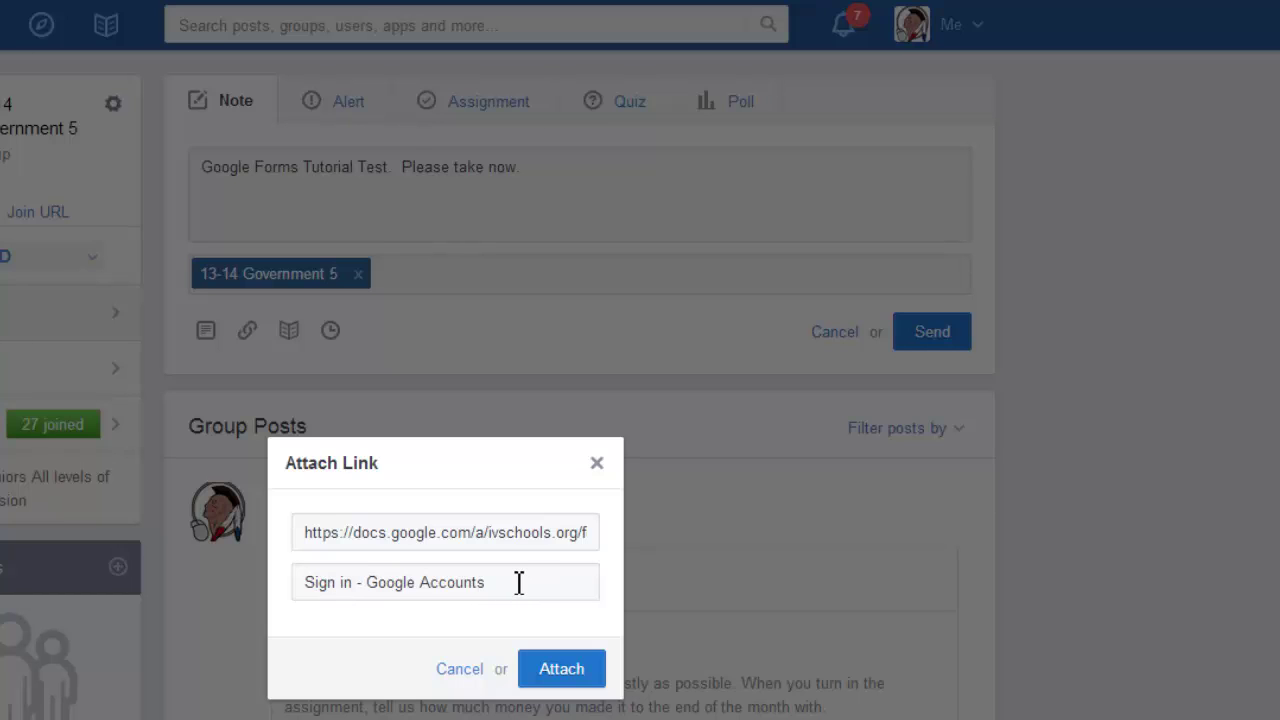
{"action": "left_click", "coordinate": [578, 680]}
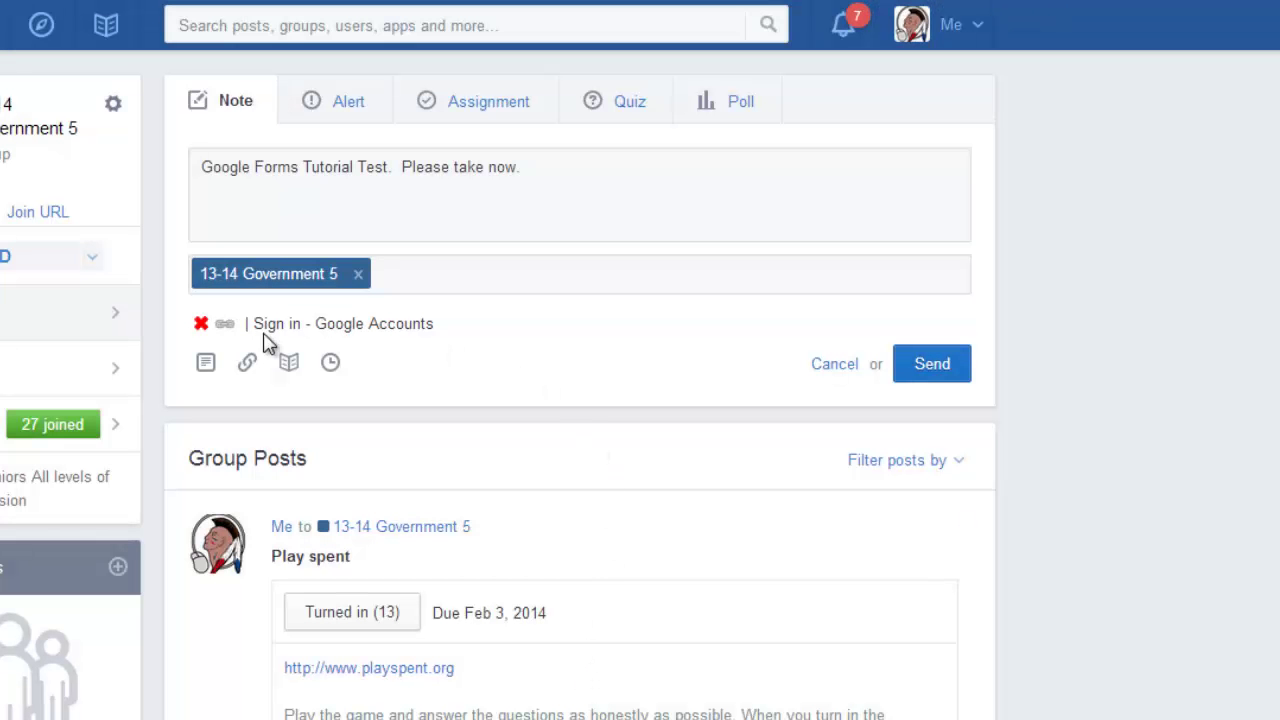
- Send the linked note to the 13-14 Government 5 group
{"action": "left_click", "coordinate": [932, 372]}
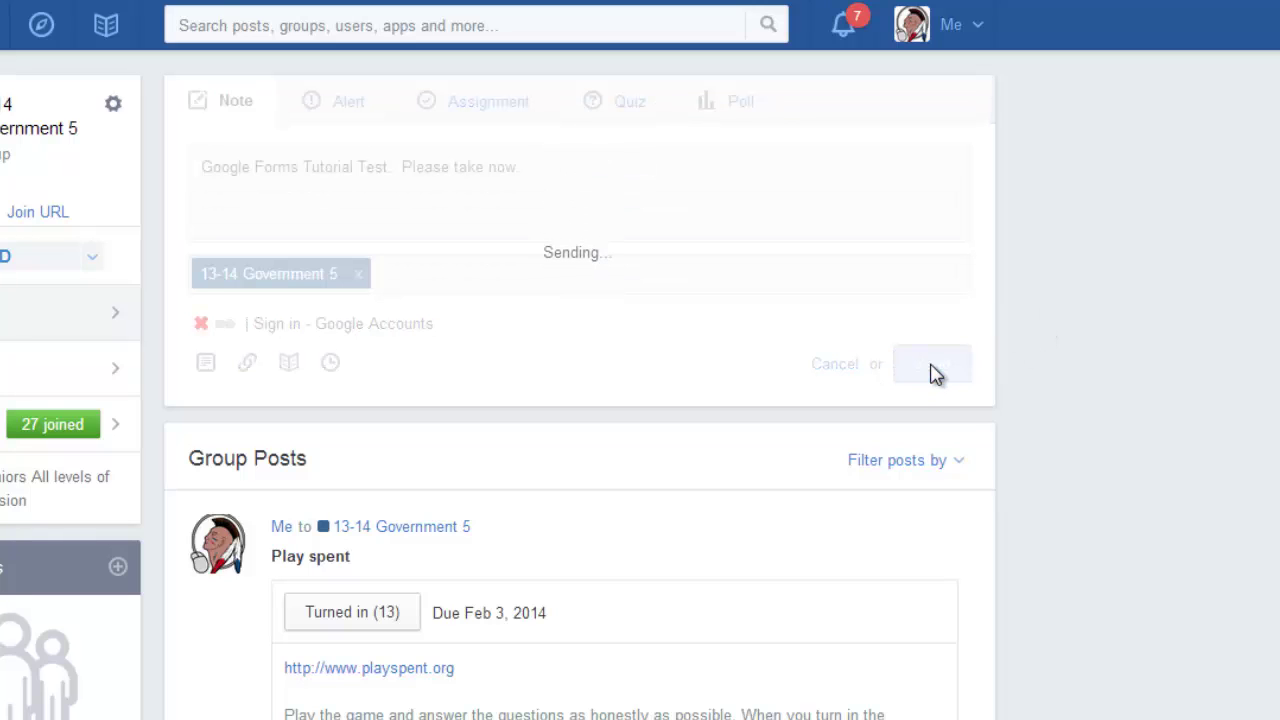